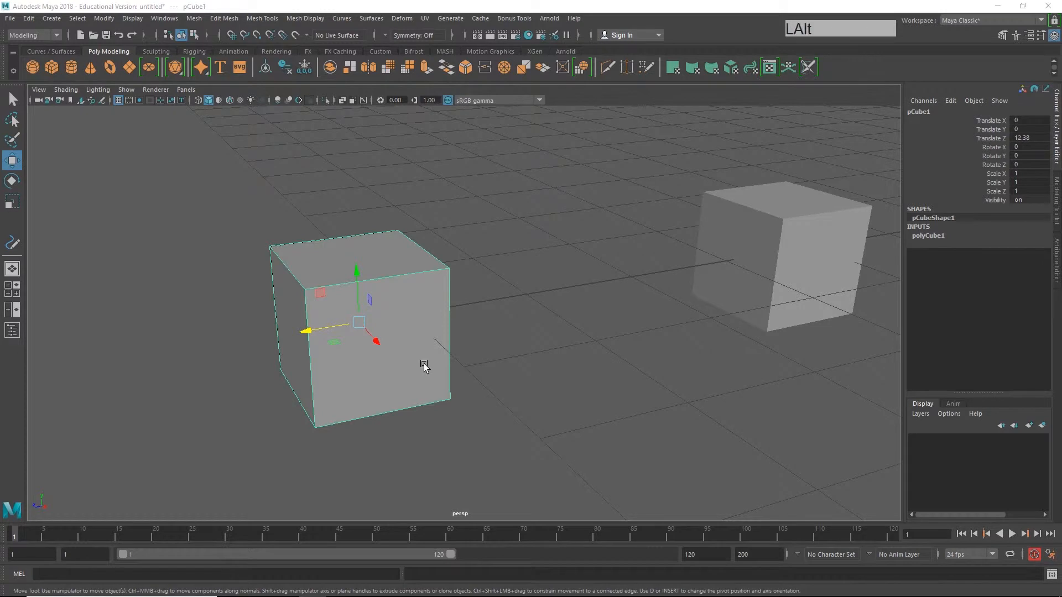
# Try moving the near cube freely as a whole object, and undo the move
pyautogui.keyDown('alt'); pyautogui.moveTo(422, 363); pyautogui.dragTo(482, 358, button='middle'); pyautogui.keyUp('alt')
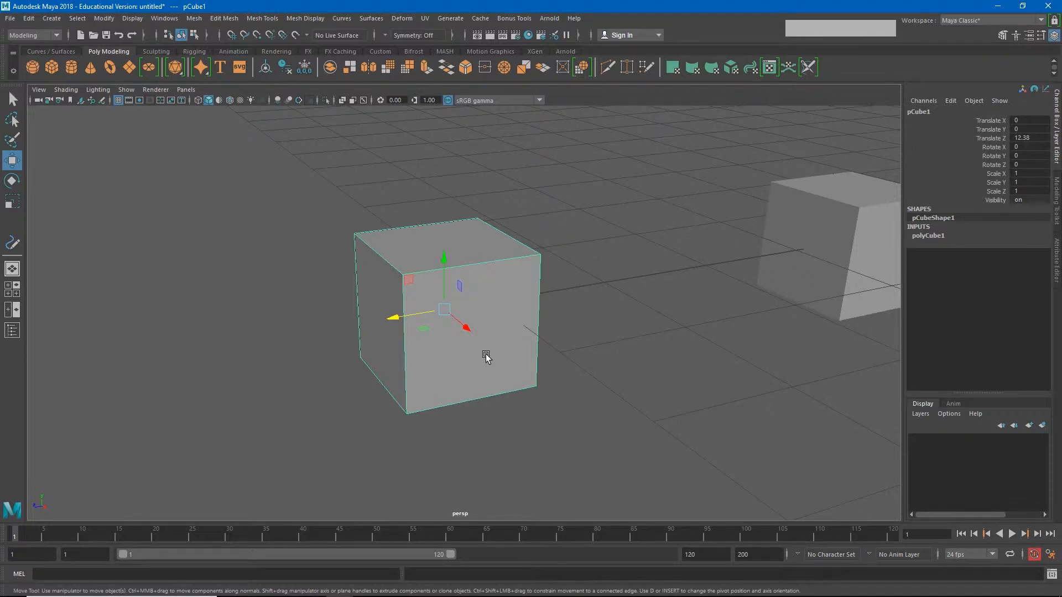
pyautogui.click(692, 277)
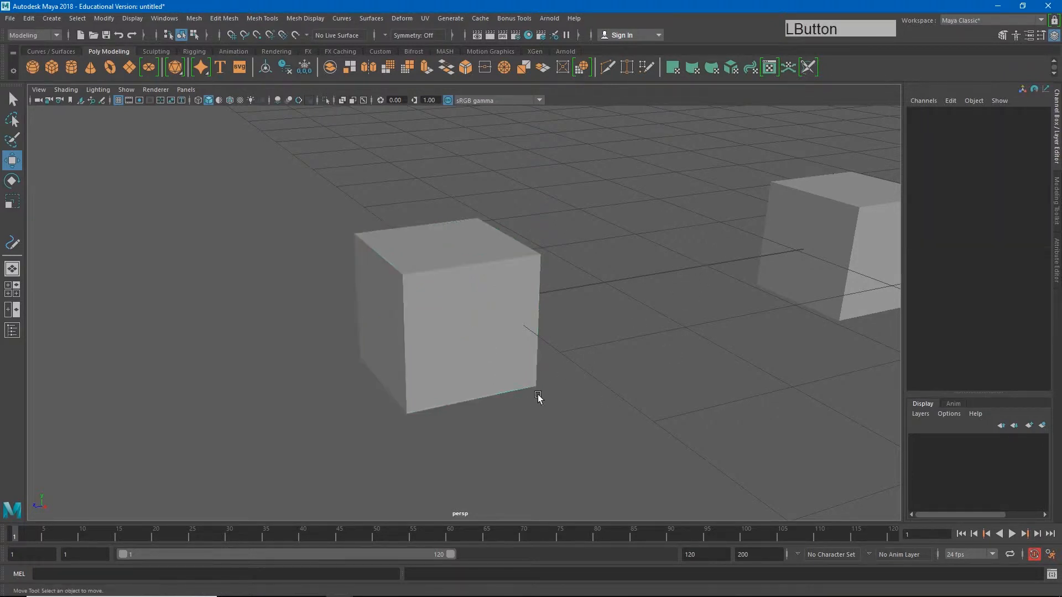
pyautogui.click(517, 375)
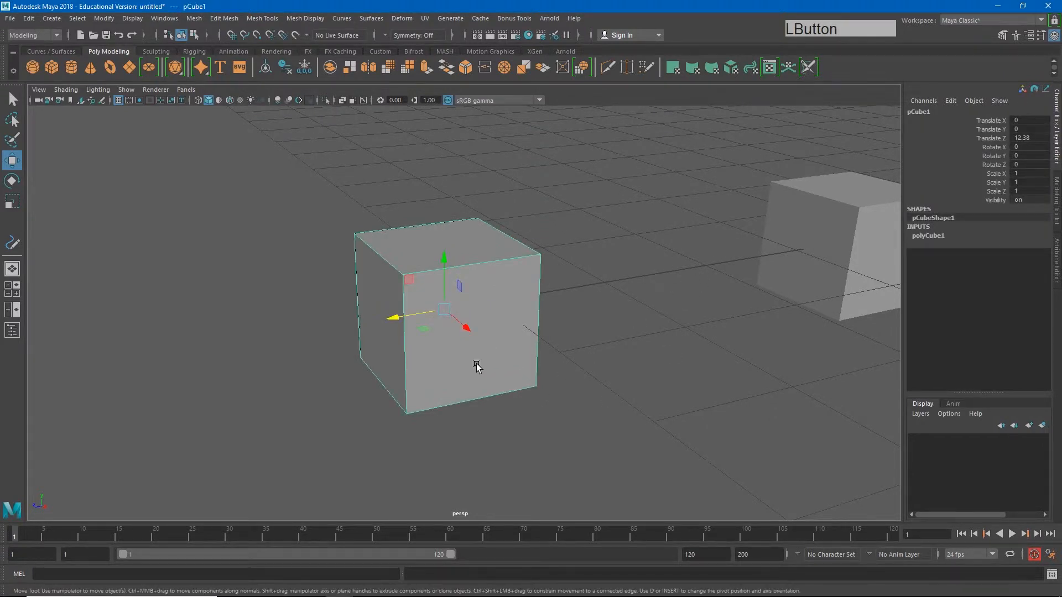
pyautogui.moveTo(445, 314); pyautogui.dragTo(492, 339)
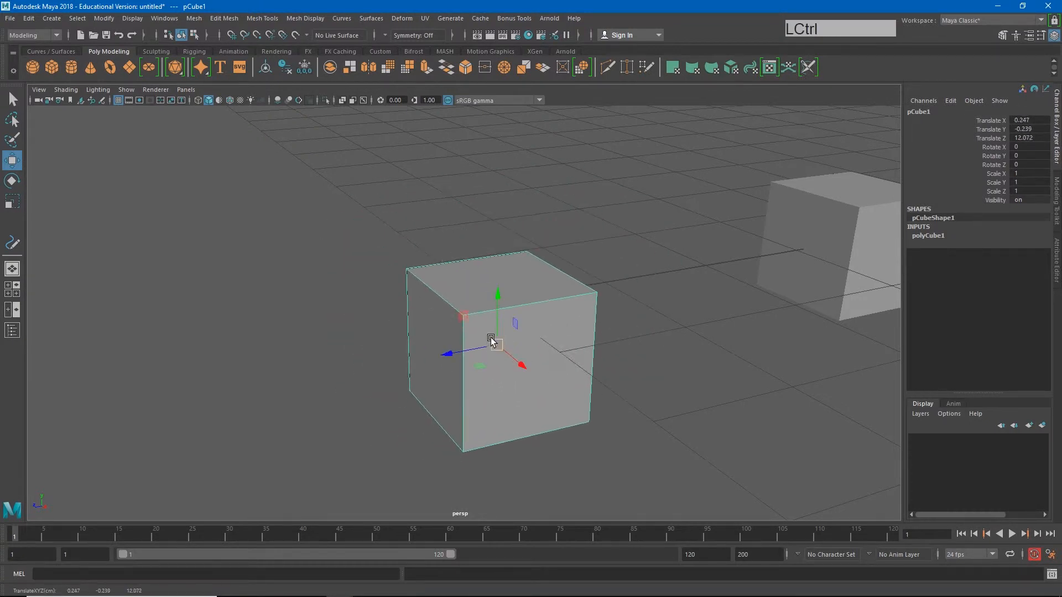
pyautogui.hotkey('ctrl', 'z')
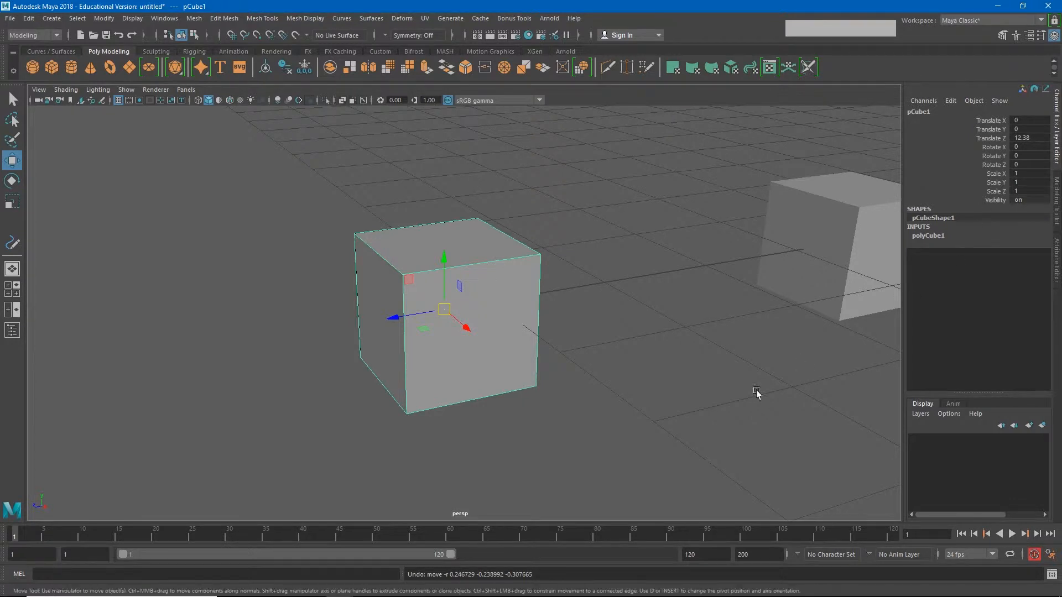
# Switch the near cube to vertex mode and pull its far left top corner vertex up and outward
pyautogui.rightClick(510, 277)
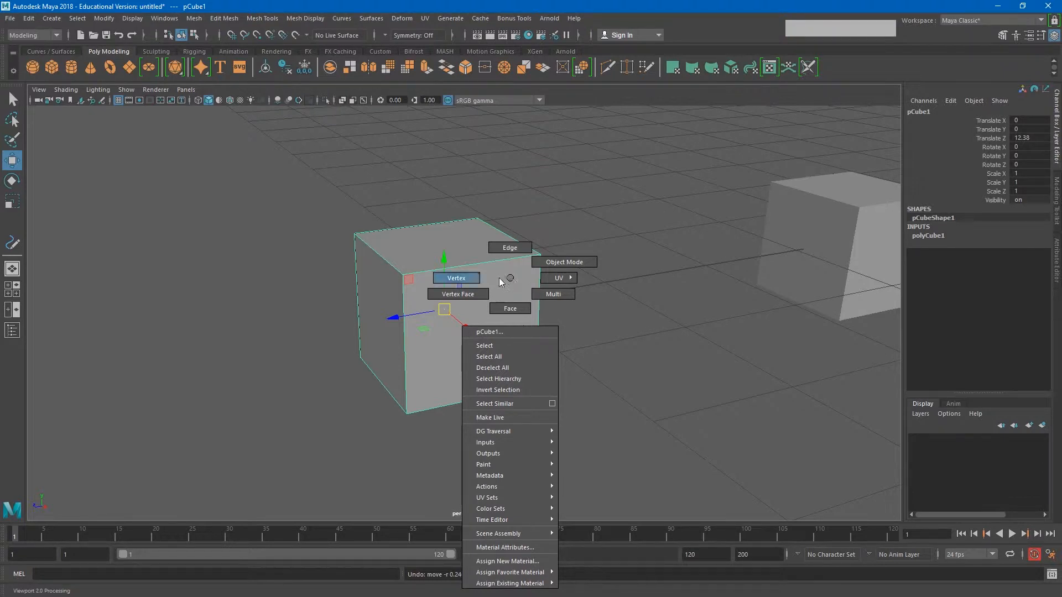
pyautogui.click(477, 275)
pyautogui.moveTo(298, 195)
pyautogui.mouseDown()
pyautogui.moveTo(358, 249)
pyautogui.moveTo(353, 204)
pyautogui.moveTo(397, 270)
pyautogui.moveTo(311, 193)
pyautogui.mouseUp()
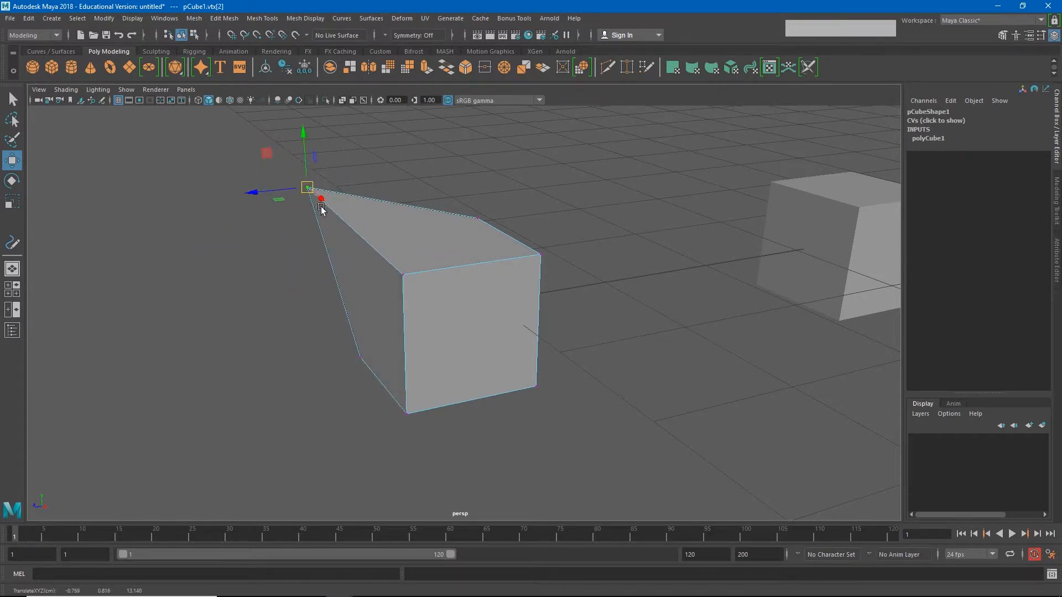
# Switch to edge mode and move the near cube's left top edge downward
pyautogui.rightClick(350, 228)
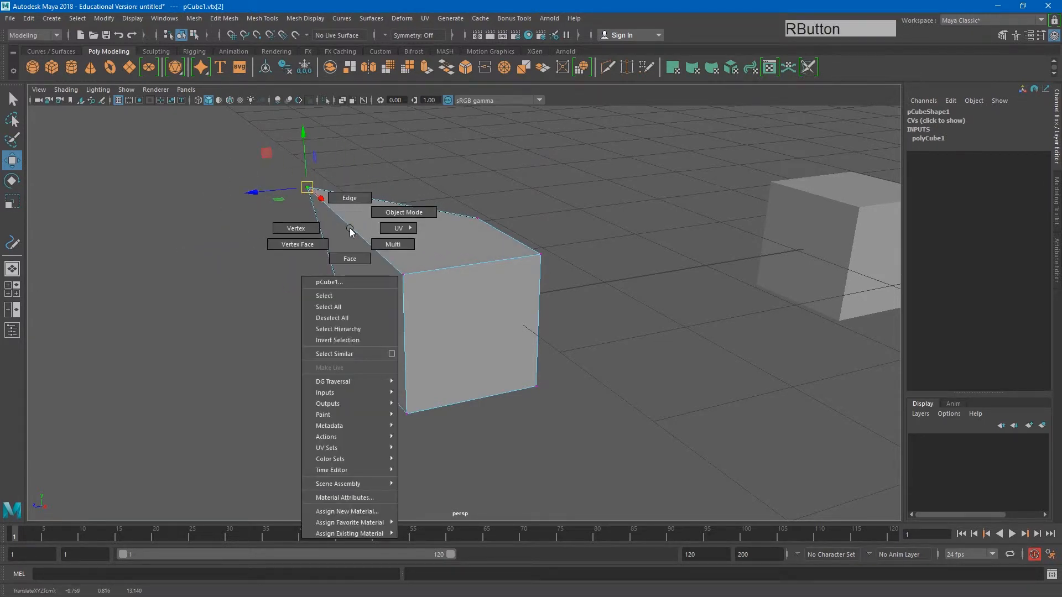
pyautogui.moveTo(349, 228); pyautogui.dragTo(350, 199, button='right')
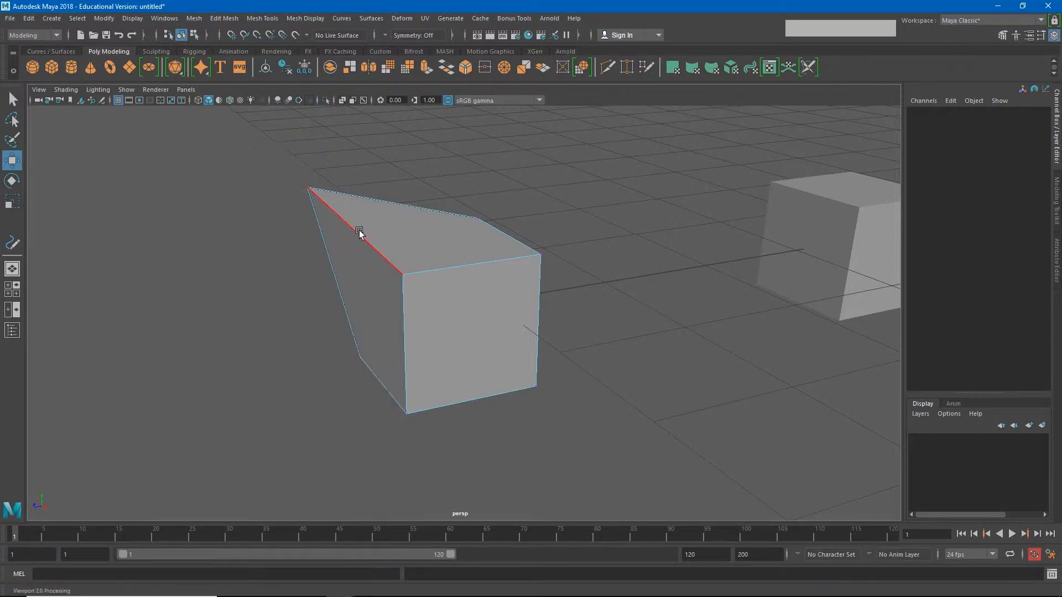
pyautogui.click(359, 232)
pyautogui.moveTo(367, 237); pyautogui.dragTo(415, 280)
# Switch to face mode and move the near cube's top face up and sideways
pyautogui.rightClick(447, 282)
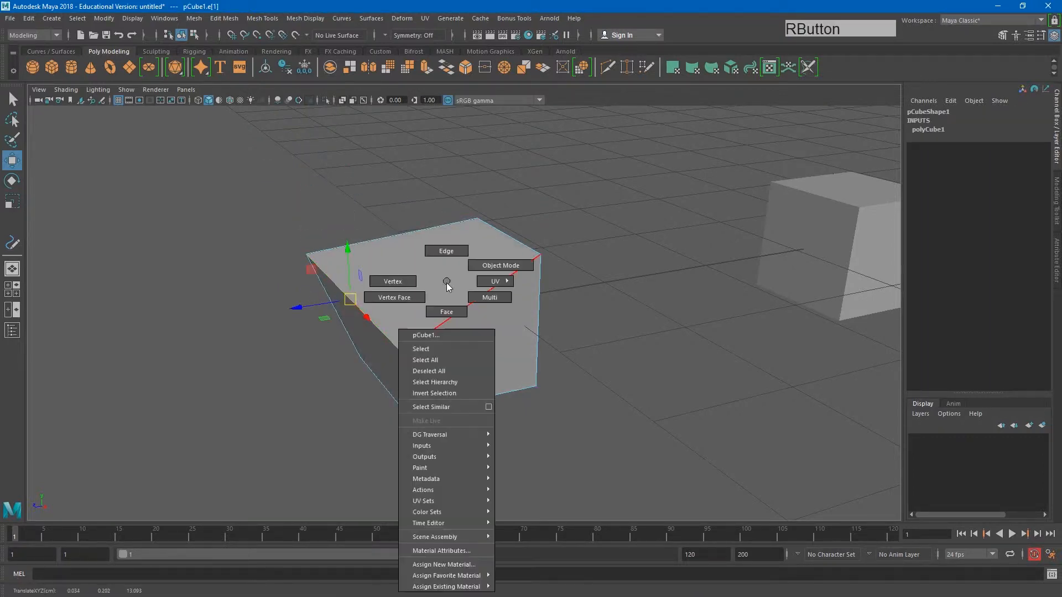
pyautogui.moveTo(447, 282); pyautogui.dragTo(445, 310, button='right')
pyautogui.click(441, 287)
pyautogui.moveTo(412, 279); pyautogui.dragTo(493, 220)
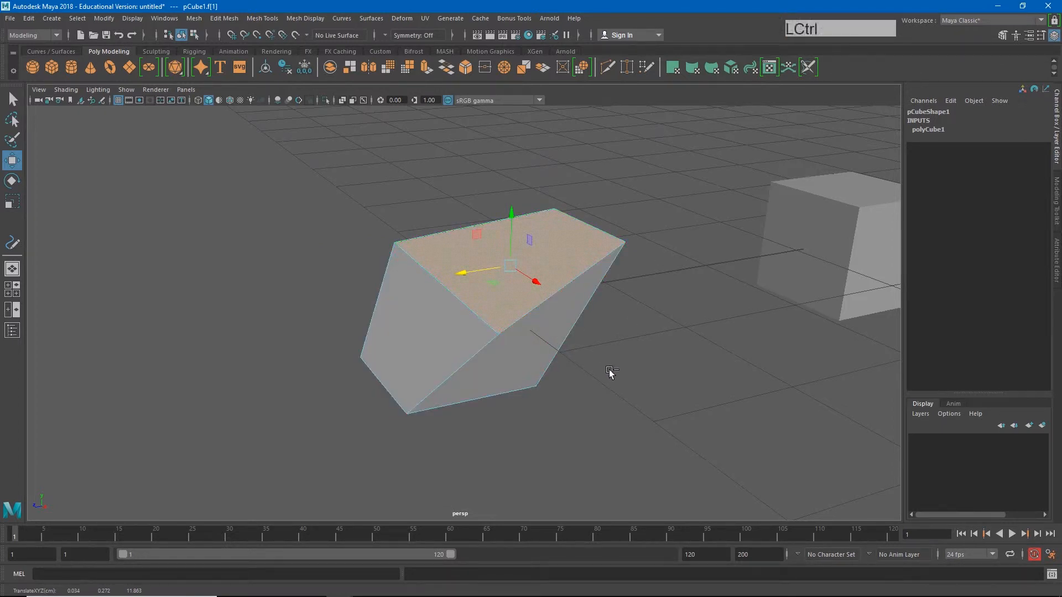
# Undo the vertex, edge and face moves, and reselect the near cube in object mode
pyautogui.hotkey('ctrl', 'z')
pyautogui.hotkey('ctrl', 'z')
pyautogui.hotkey('ctrl', 'z')
pyautogui.hotkey('ctrl', 'z')
pyautogui.hotkey('ctrl', 'z')
pyautogui.hotkey('ctrl', 'z')
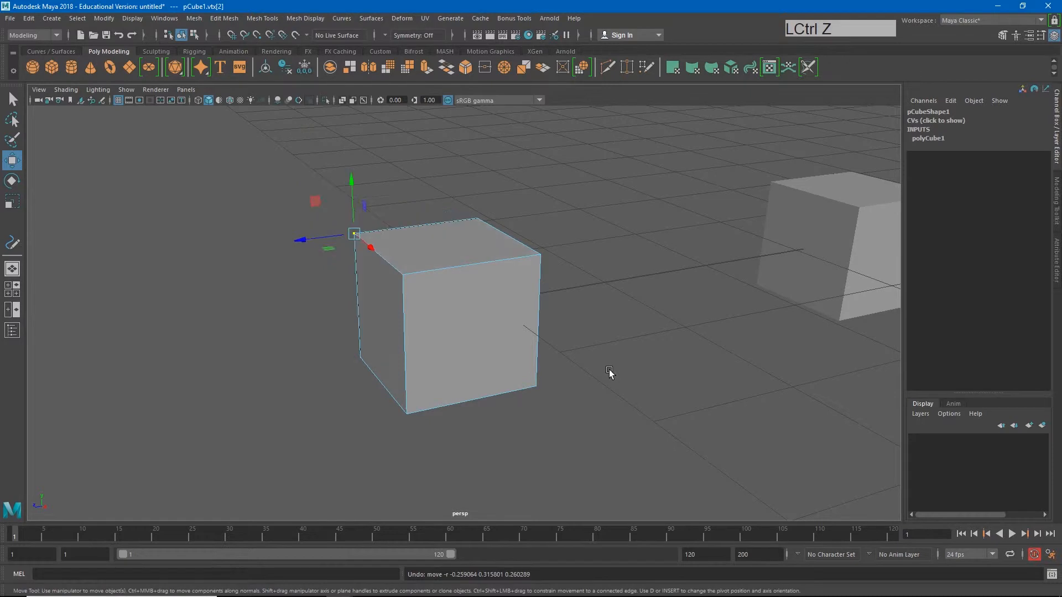
pyautogui.moveTo(508, 309); pyautogui.dragTo(547, 269, button='right')
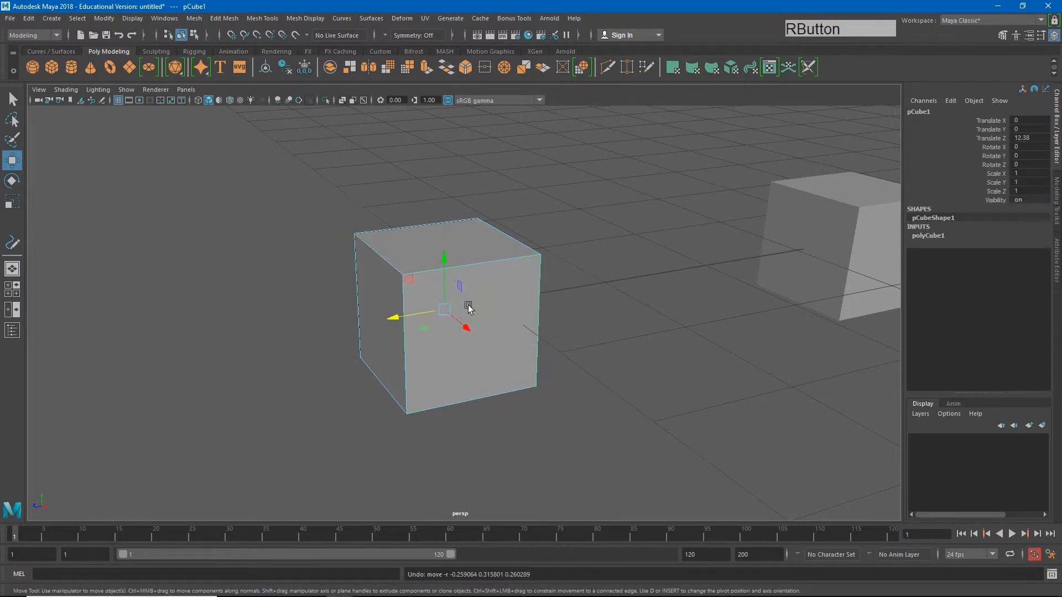
pyautogui.click(567, 329)
pyautogui.click(498, 316)
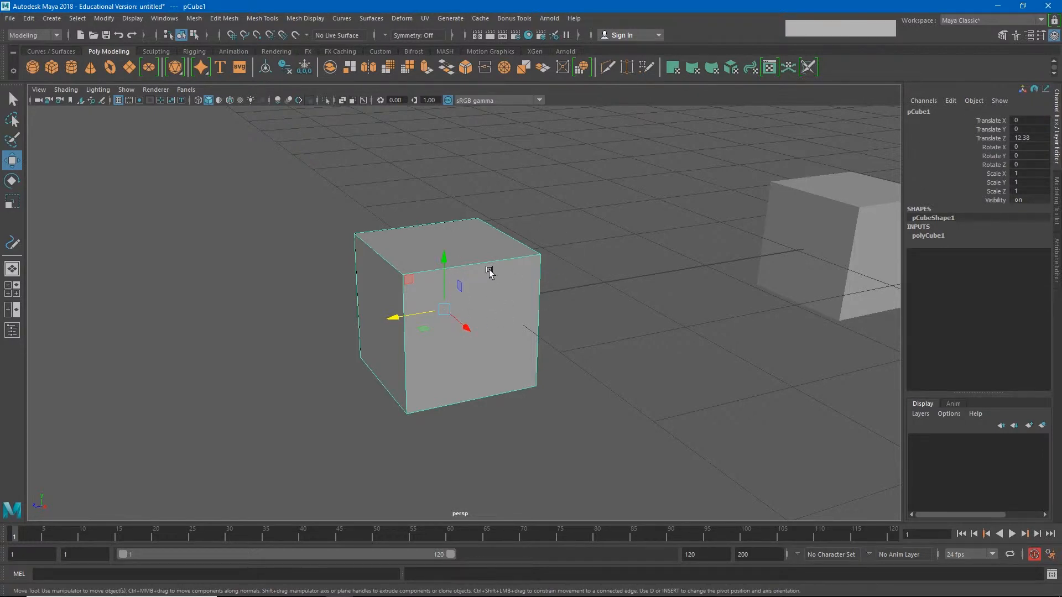
# Try adjusting the near cube's width, height and depth subdivisions together, and return to the Move tool
pyautogui.click(934, 236)
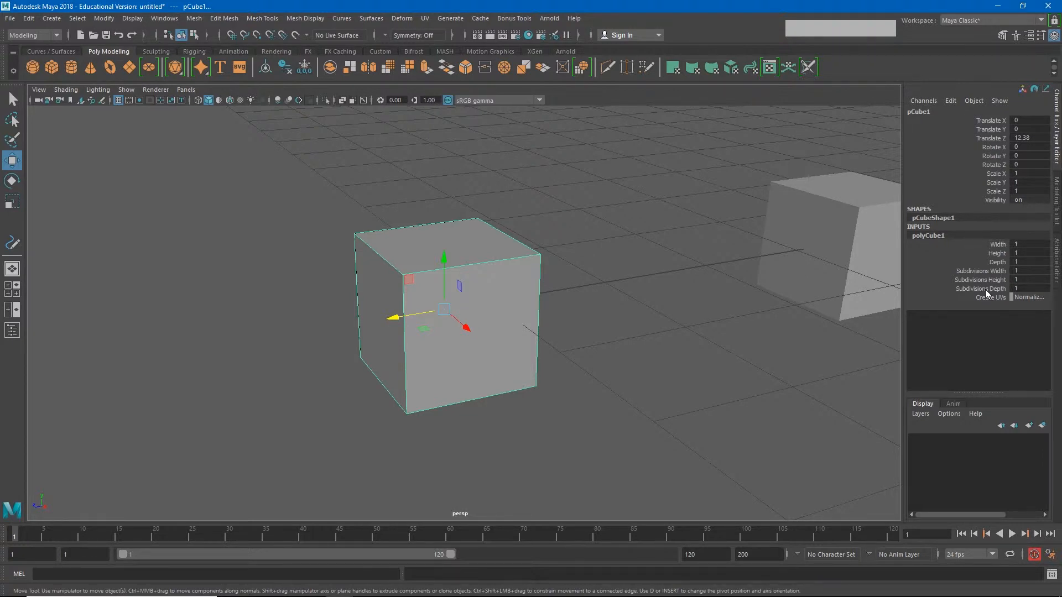
pyautogui.moveTo(978, 272); pyautogui.dragTo(980, 288)
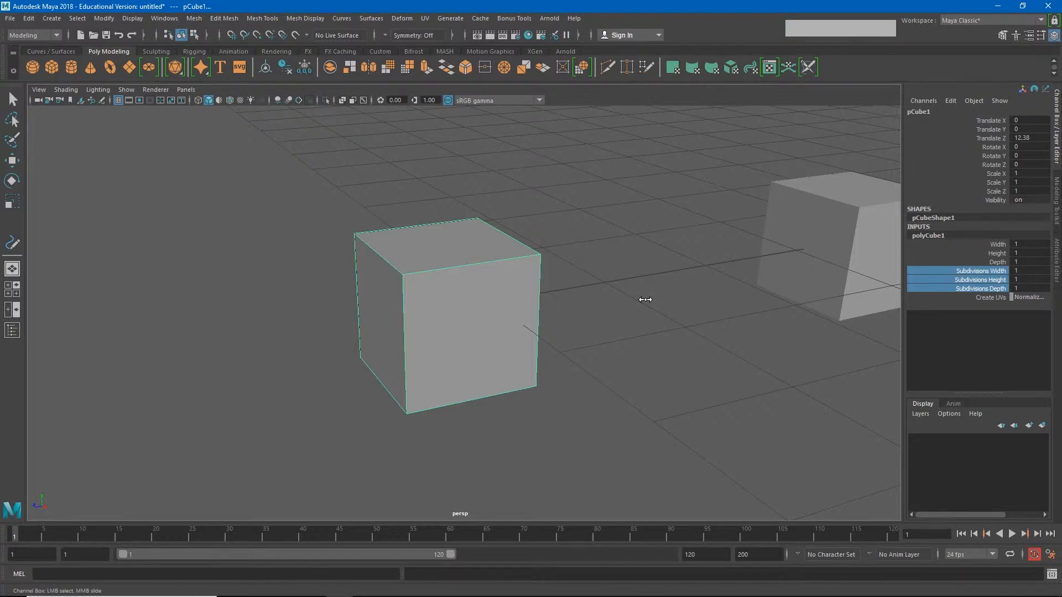
pyautogui.moveTo(645, 299)
pyautogui.mouseDown(button='middle')
pyautogui.moveTo(681, 302)
pyautogui.moveTo(646, 304)
pyautogui.mouseUp(button='middle')
pyautogui.press('w')
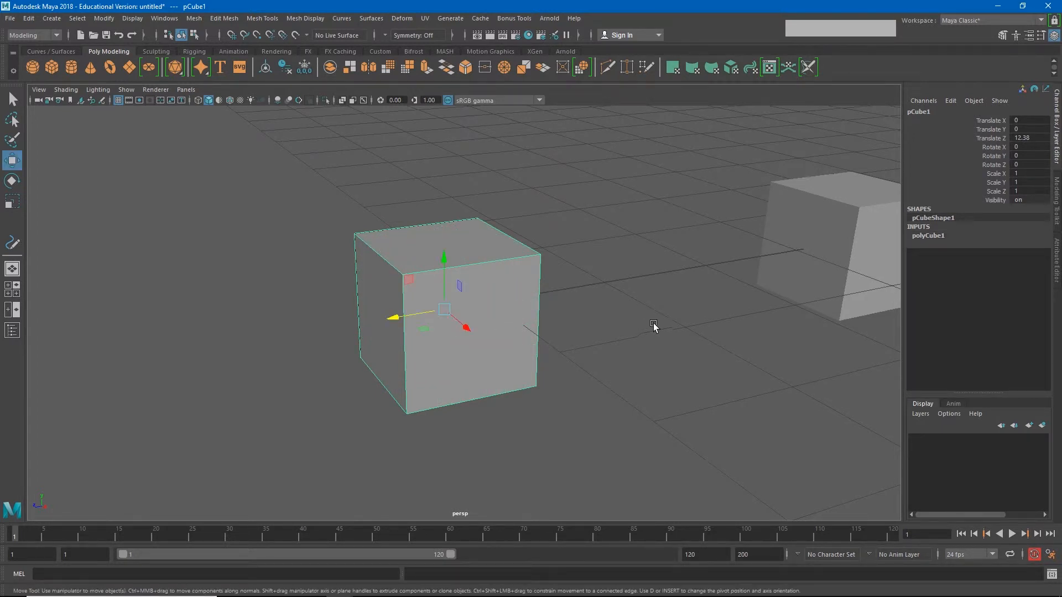
# Compare the near cube's unsmoothed, cage-plus-smooth and smooth mesh displays, ending in smooth mesh preview
pyautogui.press('3')
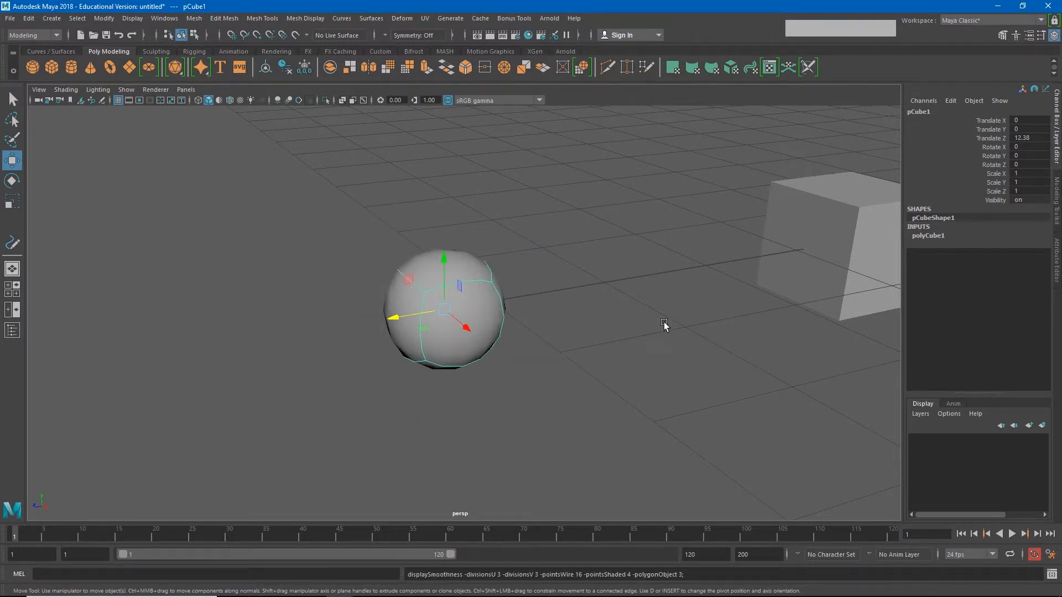
pyautogui.press('1')
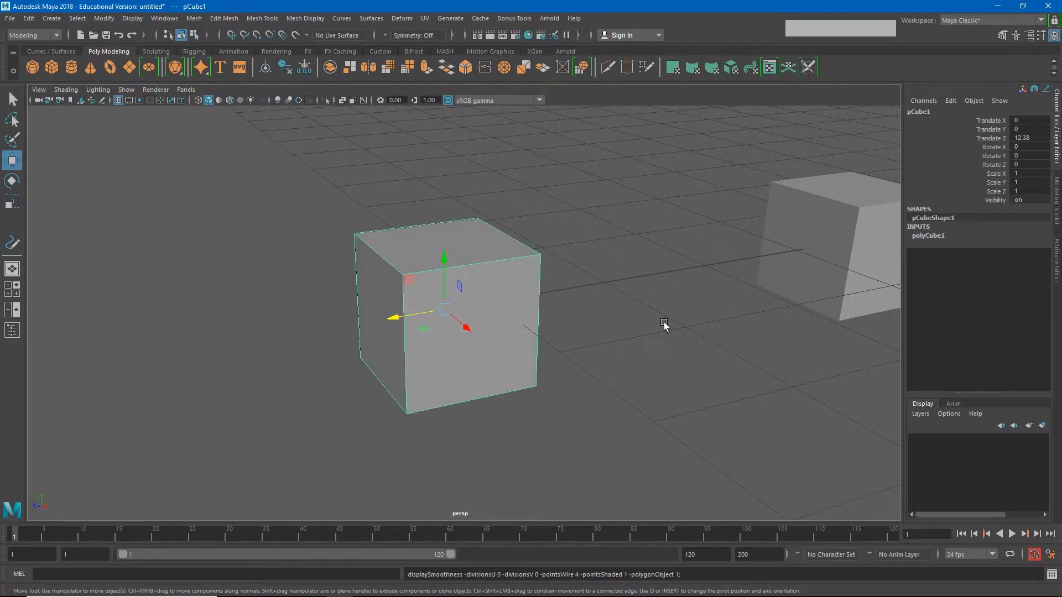
pyautogui.press('2')
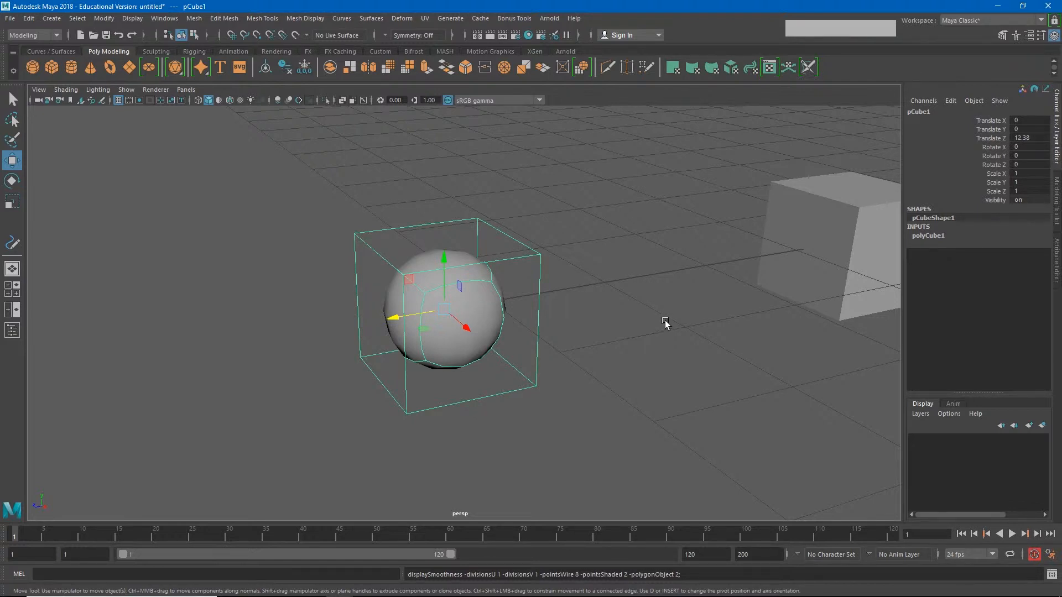
pyautogui.press('3')
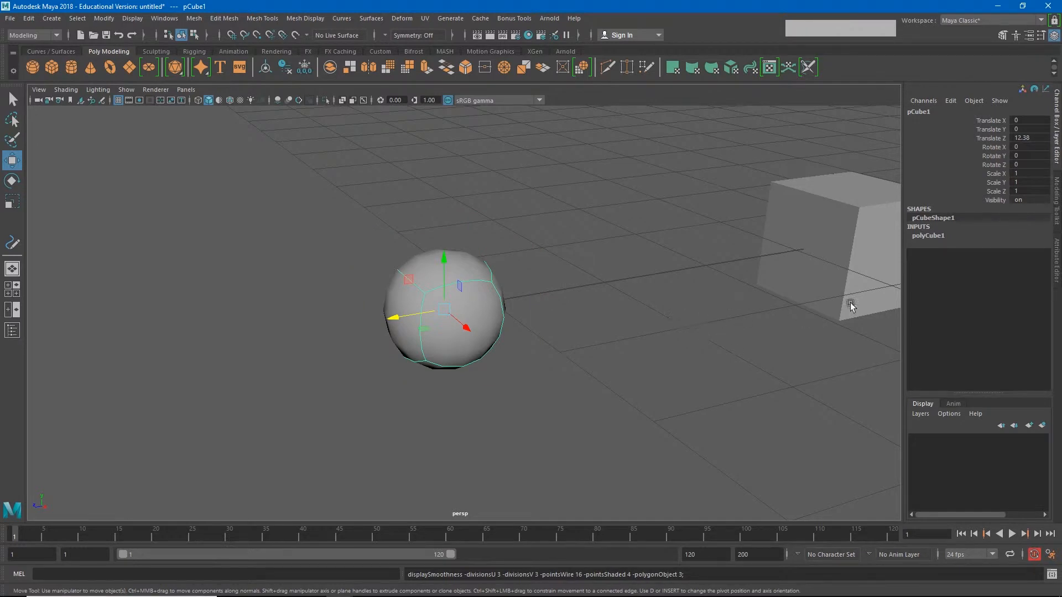
# Set the near cube's width, height and depth subdivisions to 5 and compare it without and with smooth mesh preview
pyautogui.click(928, 235)
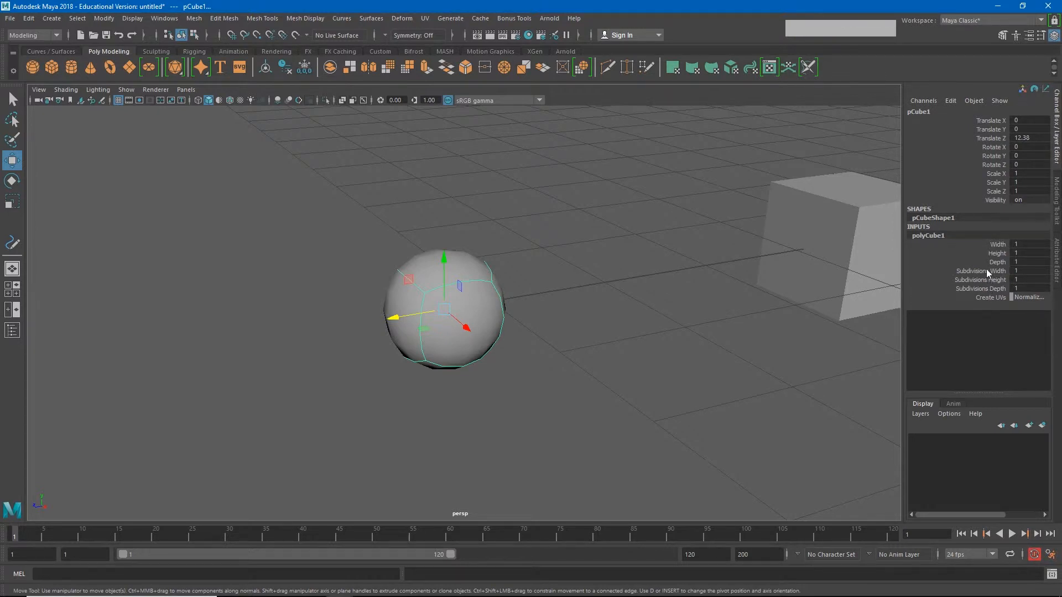
pyautogui.moveTo(987, 270); pyautogui.dragTo(980, 289)
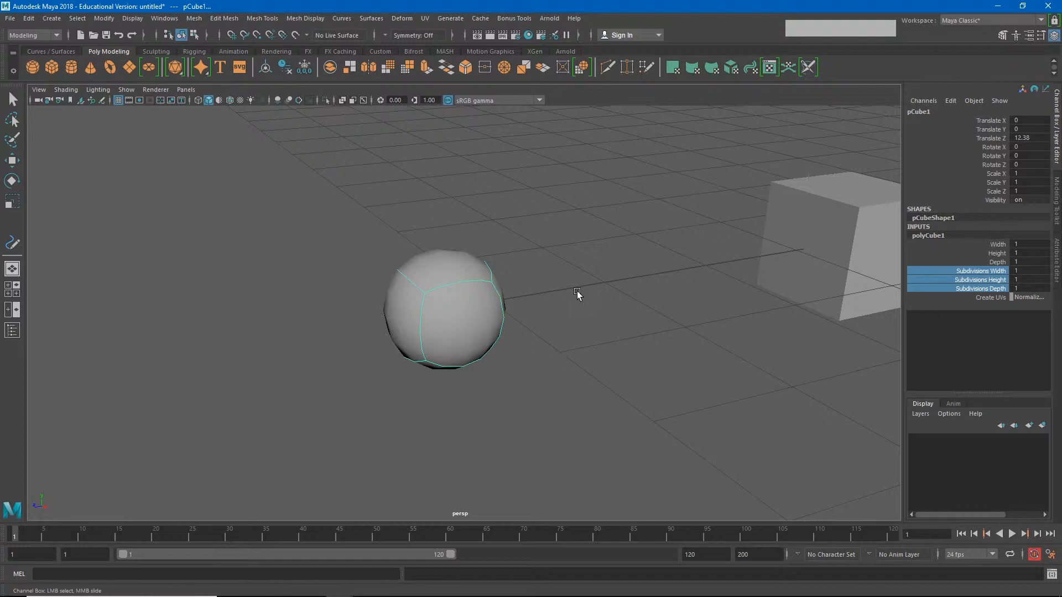
pyautogui.moveTo(576, 289); pyautogui.dragTo(593, 293, button='middle')
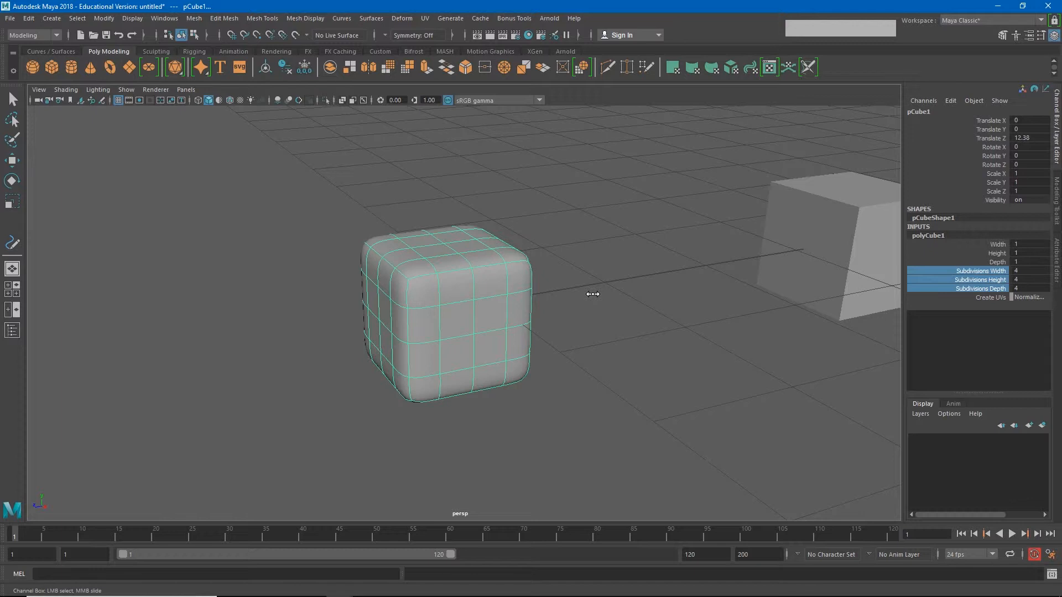
pyautogui.moveTo(592, 294); pyautogui.dragTo(602, 298, button='middle')
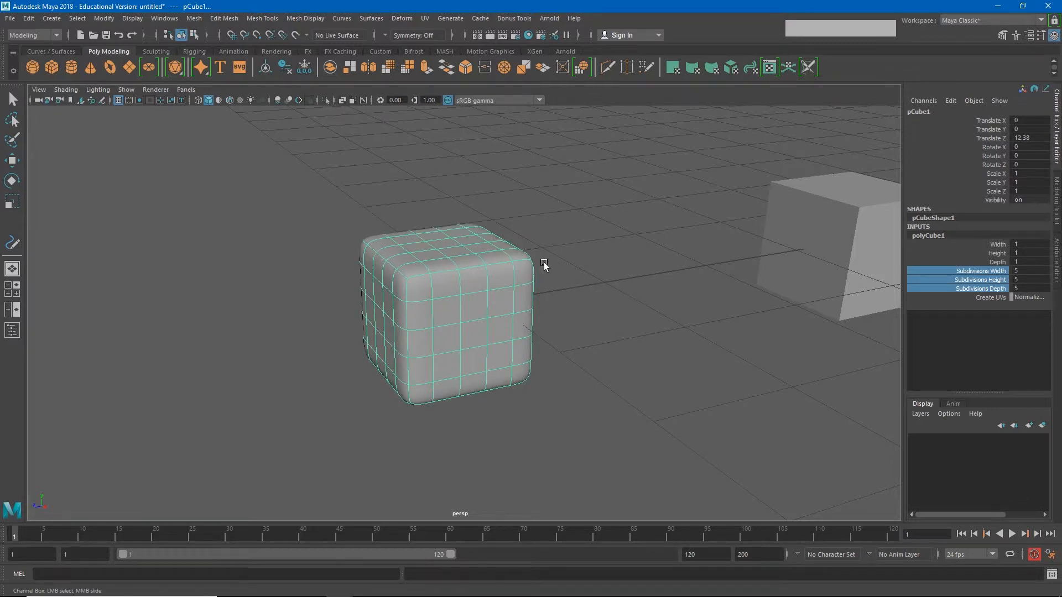
pyautogui.press('1')
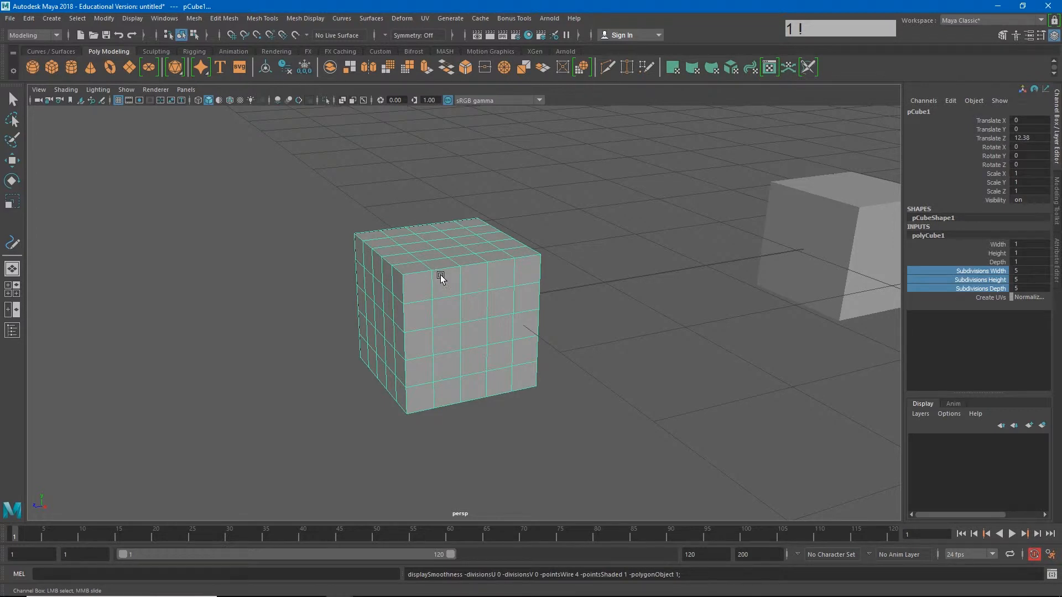
pyautogui.press('3')
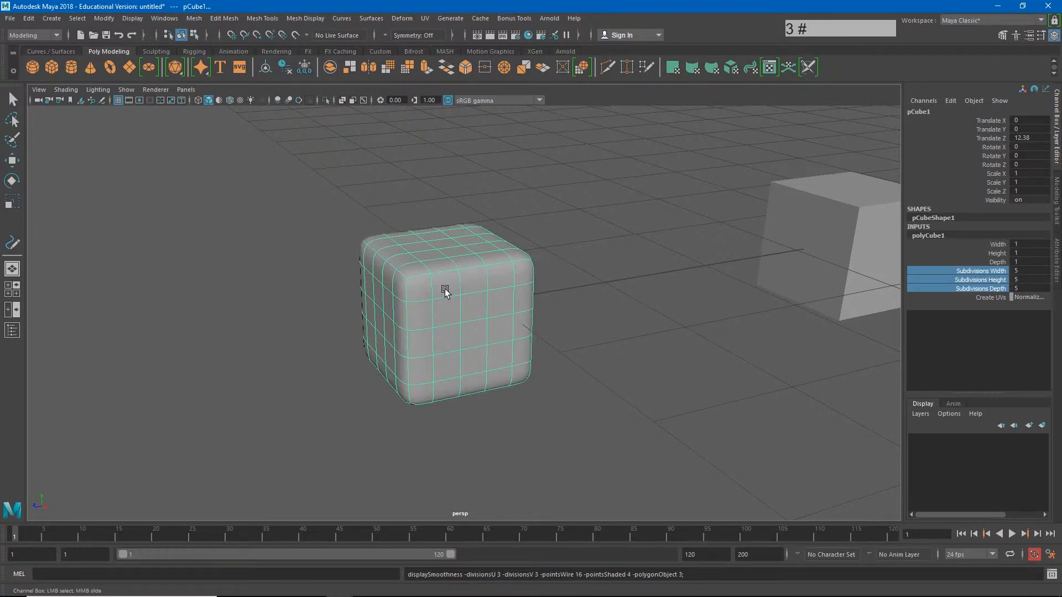
# Select edges near the smoothed cube's top front corner in edge mode, clear the selection, and return to object mode
pyautogui.rightClick(444, 282)
pyautogui.moveTo(443, 283); pyautogui.dragTo(442, 251, button='right')
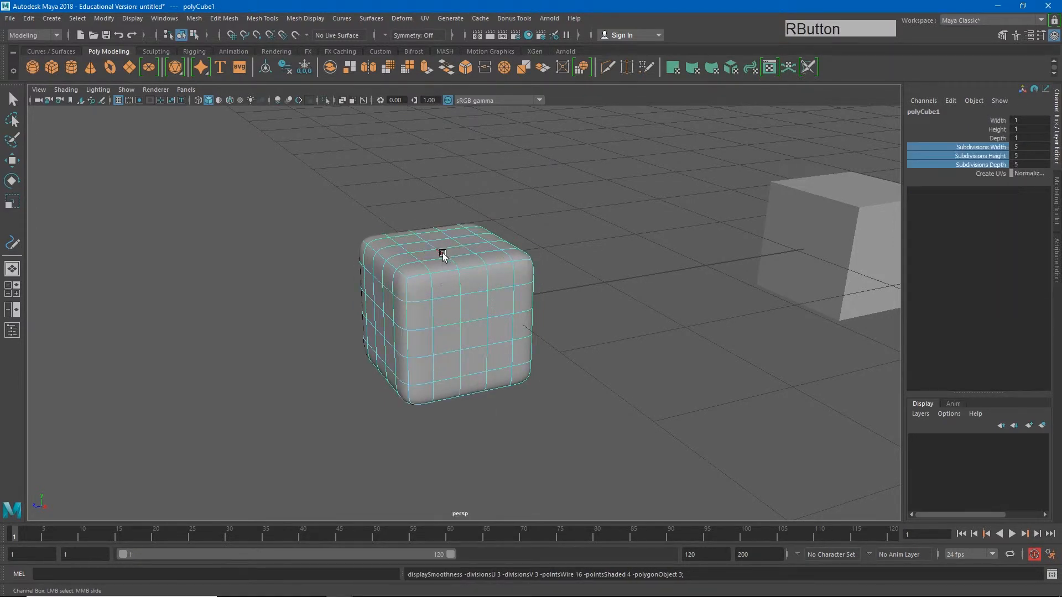
pyautogui.click(423, 267)
pyautogui.press('w')
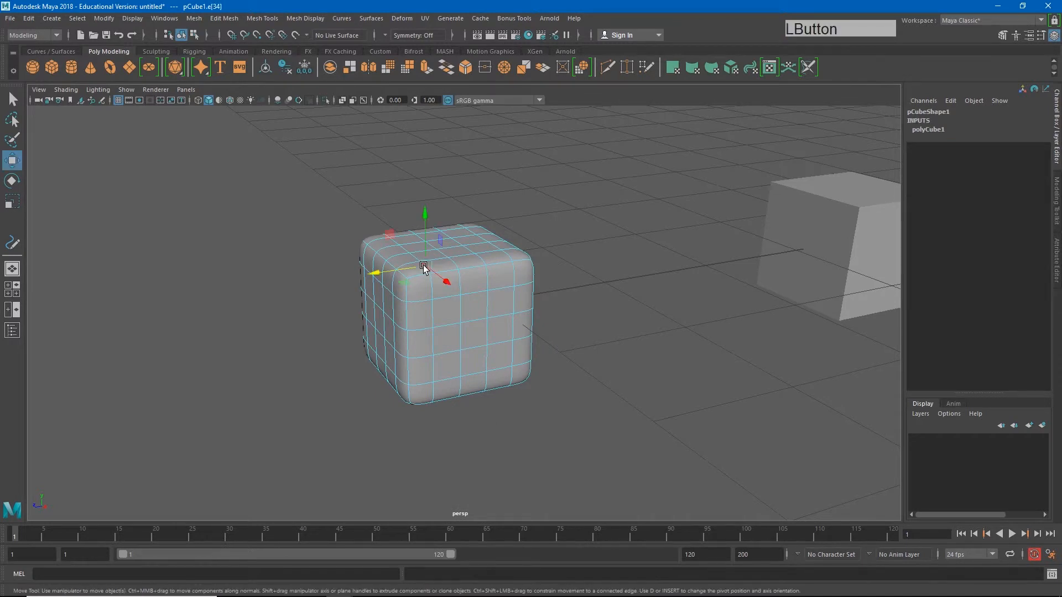
pyautogui.keyDown('shift'); pyautogui.click(404, 300); pyautogui.keyUp('shift')
pyautogui.click(326, 227)
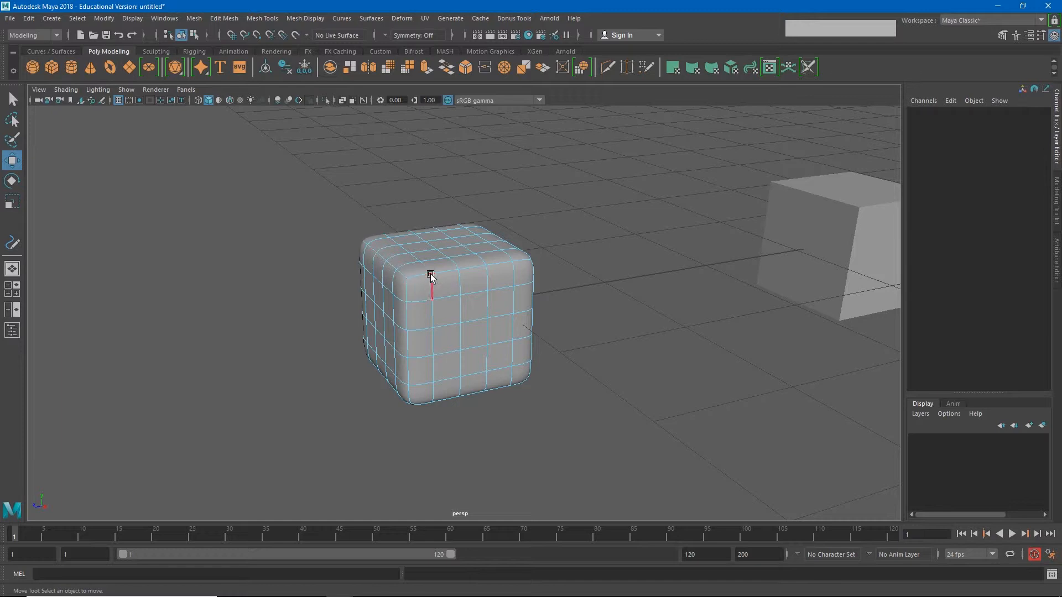
pyautogui.moveTo(434, 277); pyautogui.dragTo(464, 264, button='right')
pyautogui.click(459, 285)
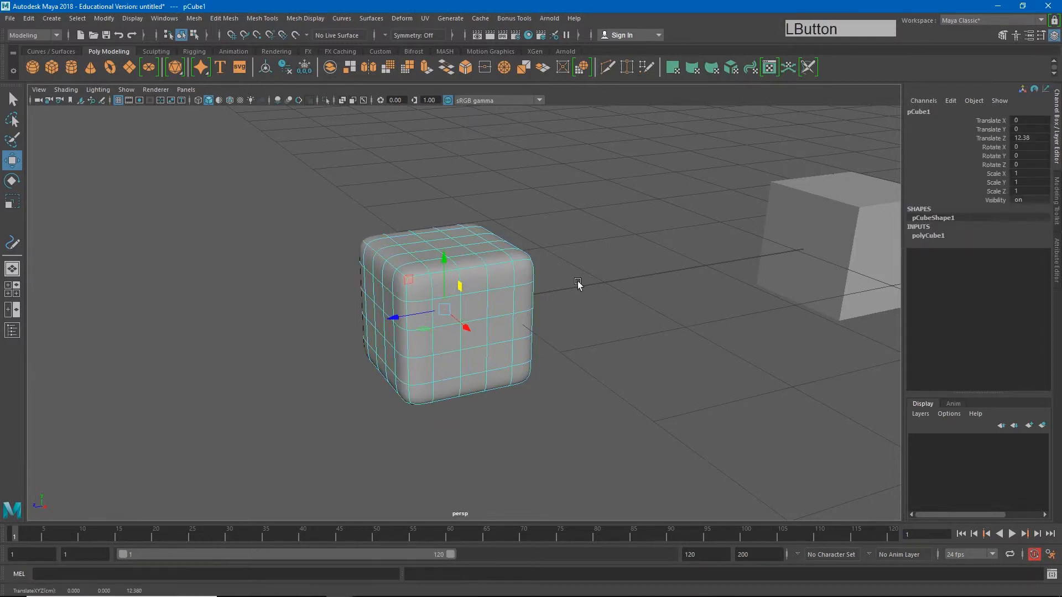
# Lower the near cube's width, height and depth subdivisions together to 2 and 1, and raise them to 6
pyautogui.click(936, 239)
pyautogui.moveTo(983, 271); pyautogui.dragTo(988, 291)
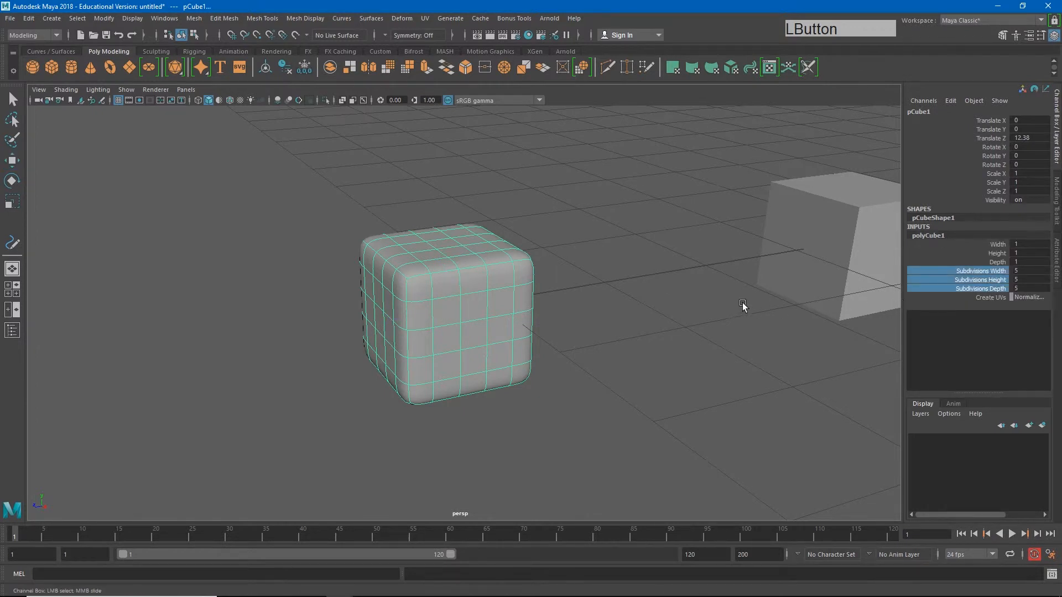
pyautogui.moveTo(743, 306); pyautogui.dragTo(717, 306, button='middle')
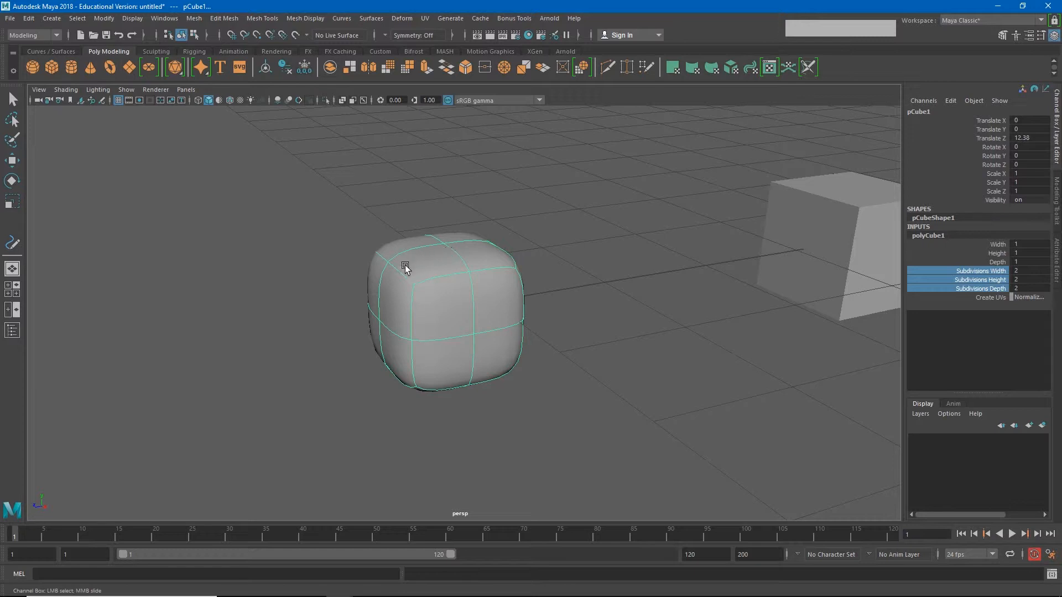
pyautogui.moveTo(731, 344); pyautogui.dragTo(718, 344, button='middle')
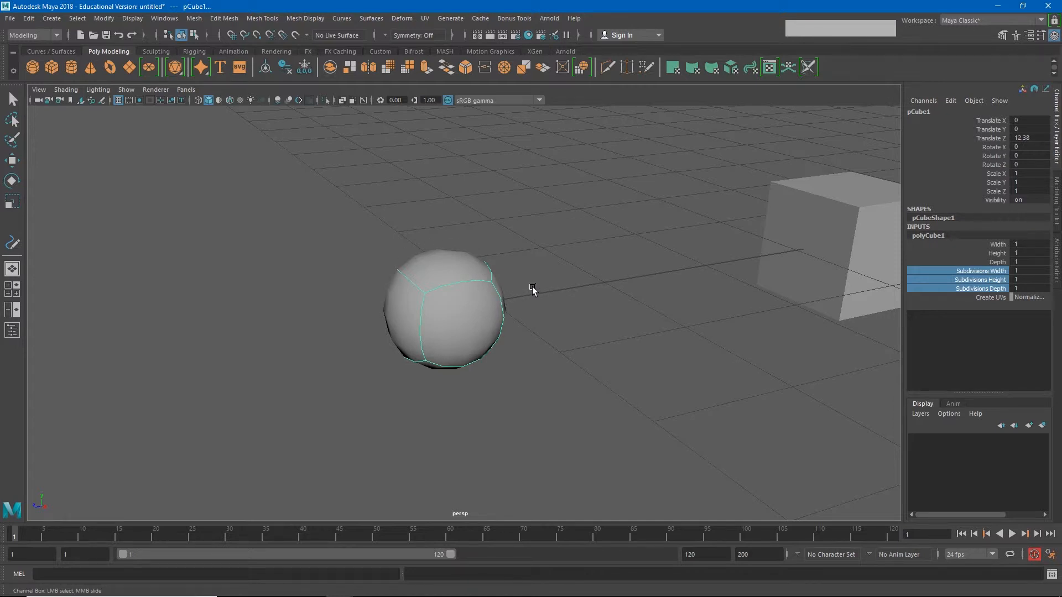
pyautogui.moveTo(533, 289); pyautogui.dragTo(548, 292, button='middle')
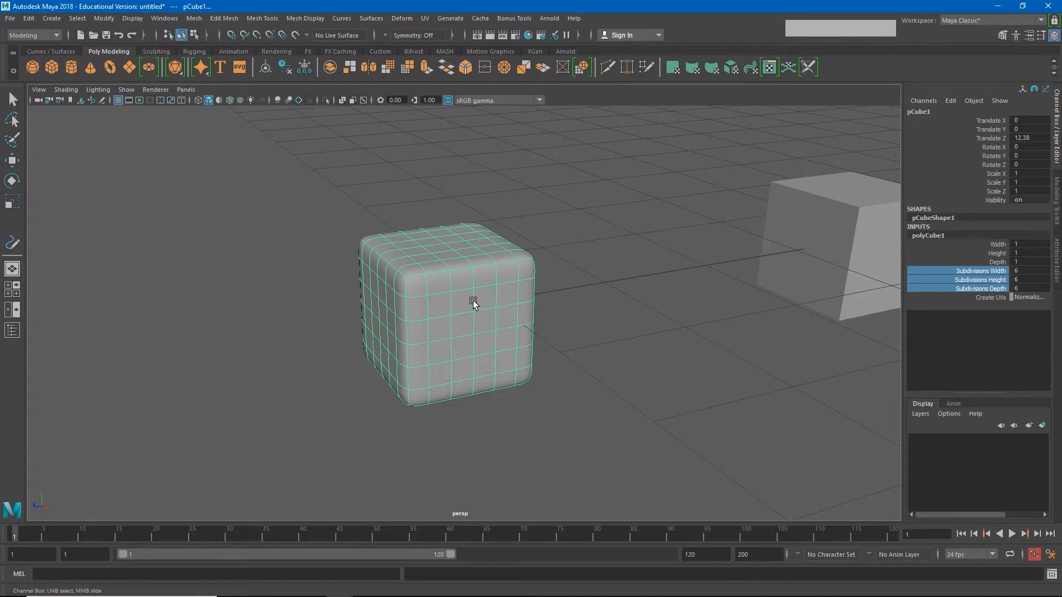
# Compare the near cube at 6 subdivisions with and without smooth mesh preview, ending in the unsmoothed display
pyautogui.press('1')
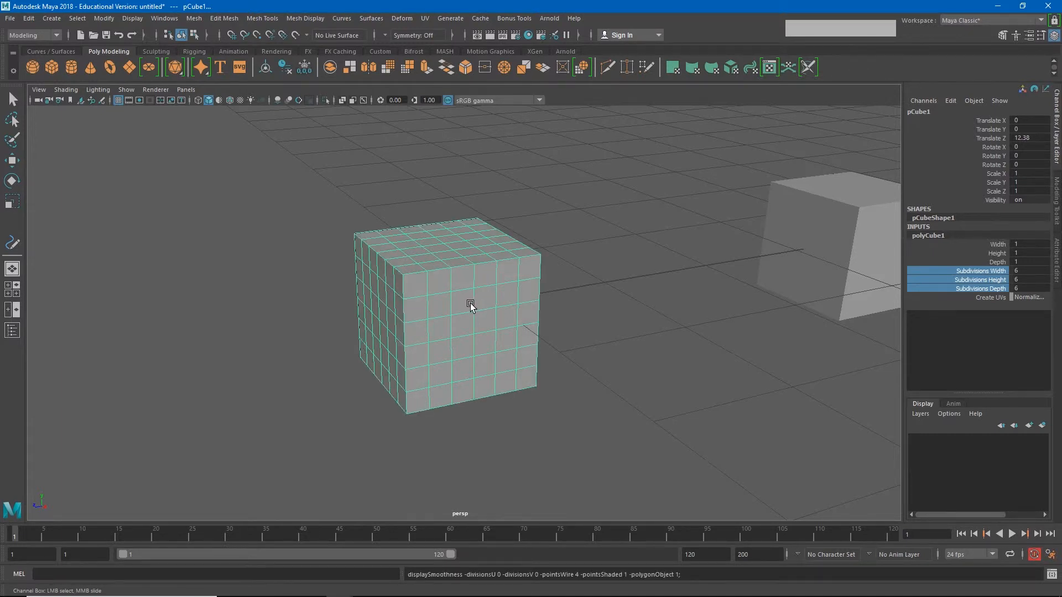
pyautogui.press('3')
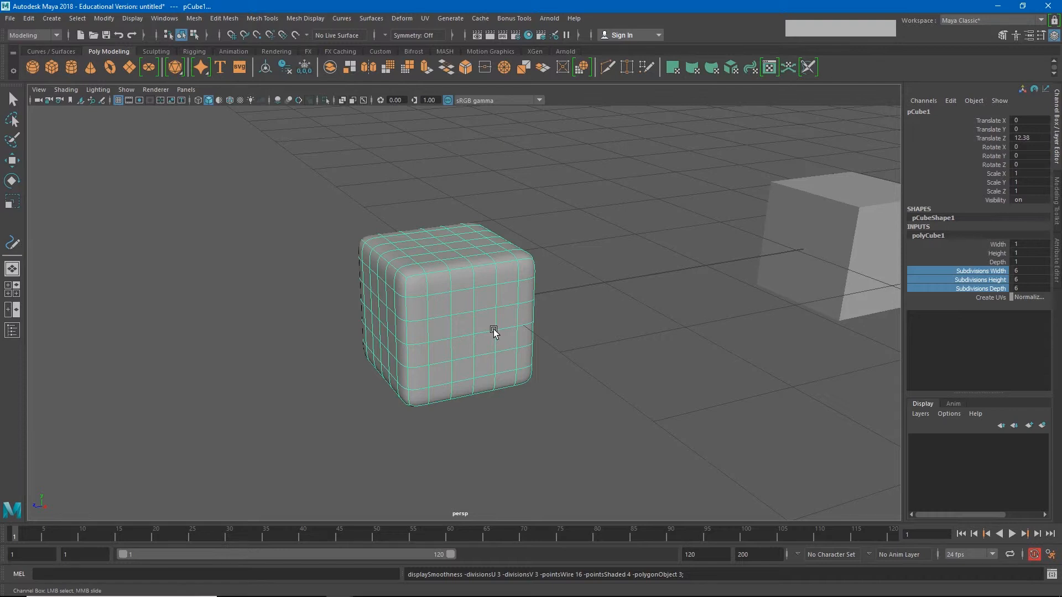
pyautogui.press('1')
pyautogui.scroll(5, 398, 301)
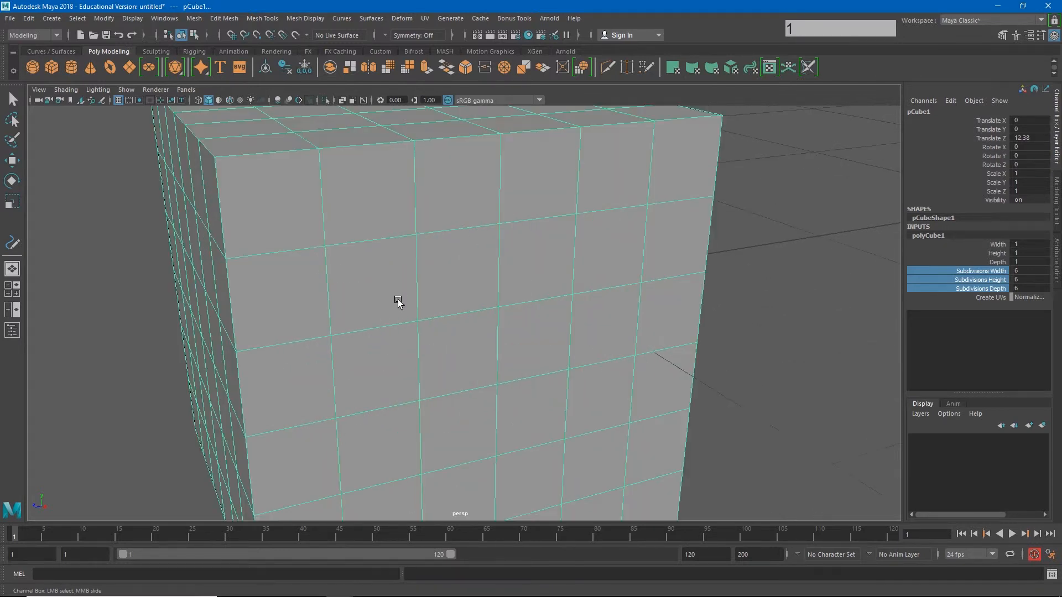
pyautogui.scroll(-5, 303, 221)
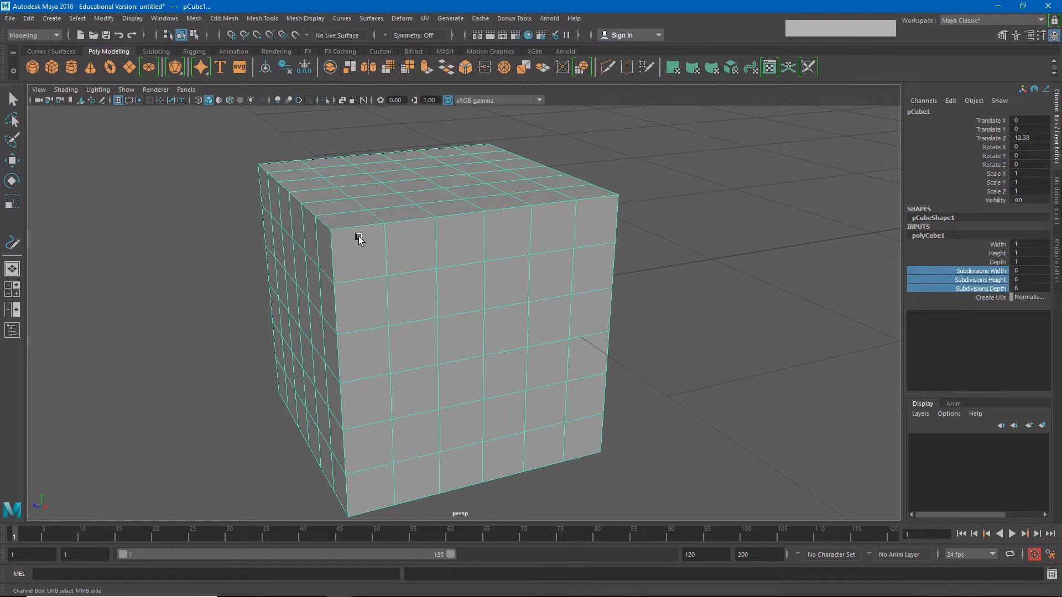
pyautogui.press('3')
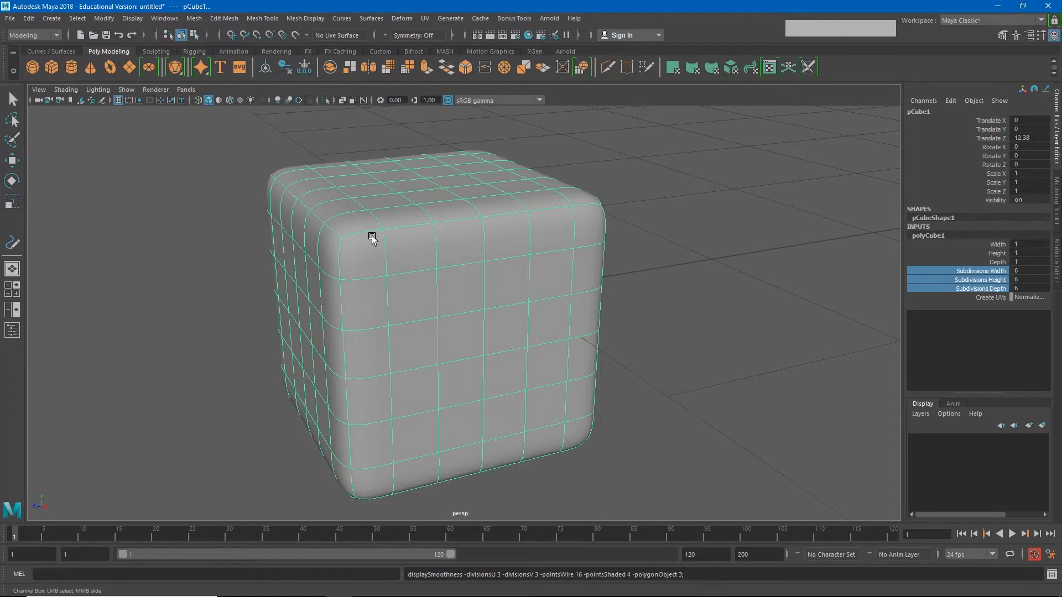
pyautogui.press('1')
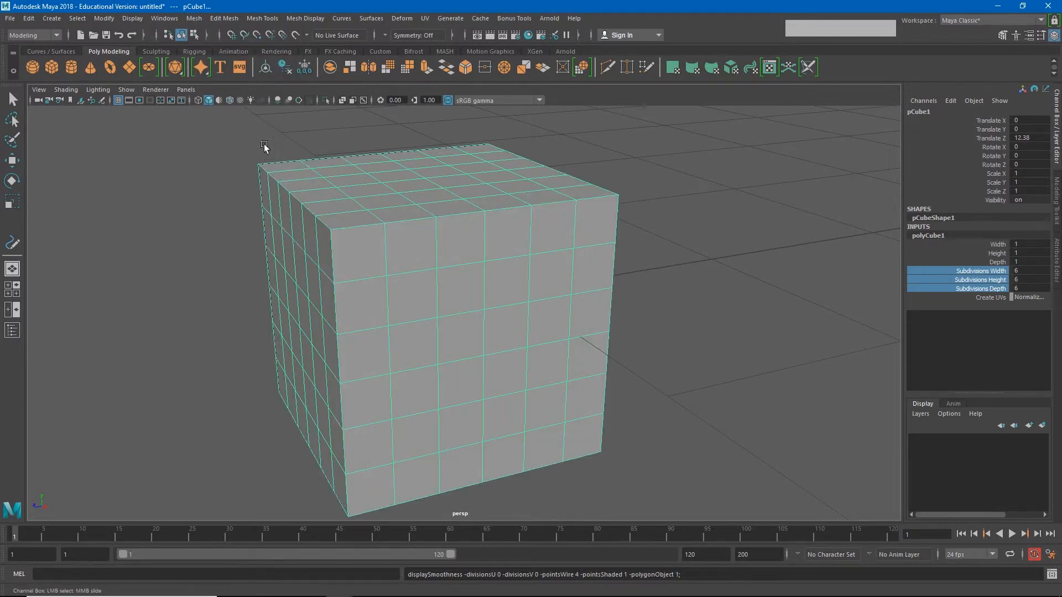
# Apply the Smooth operation to the near cube's mesh and set its divisions to 2
pyautogui.click(194, 19)
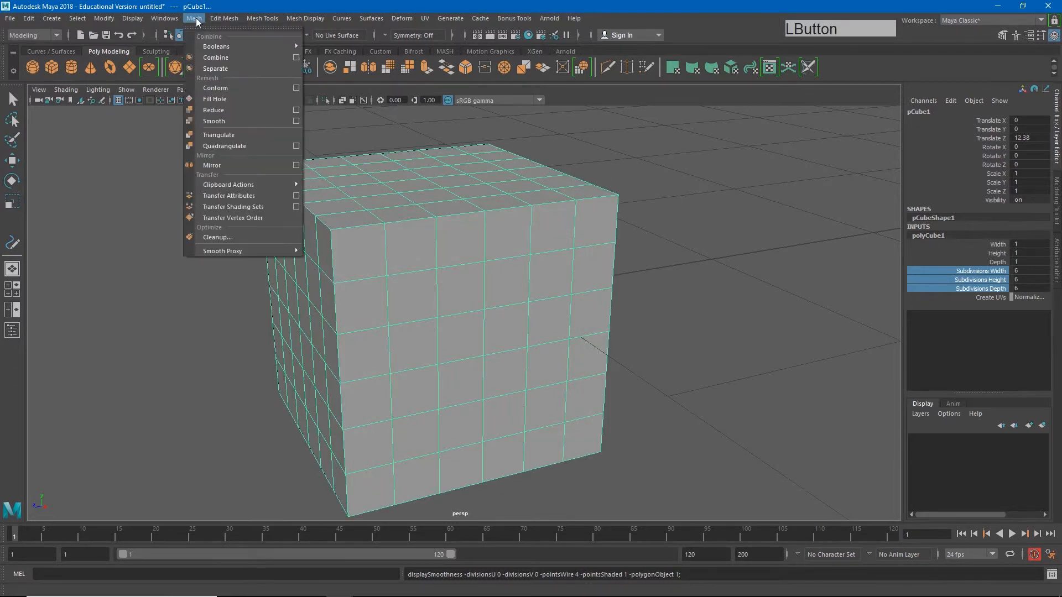
pyautogui.click(222, 121)
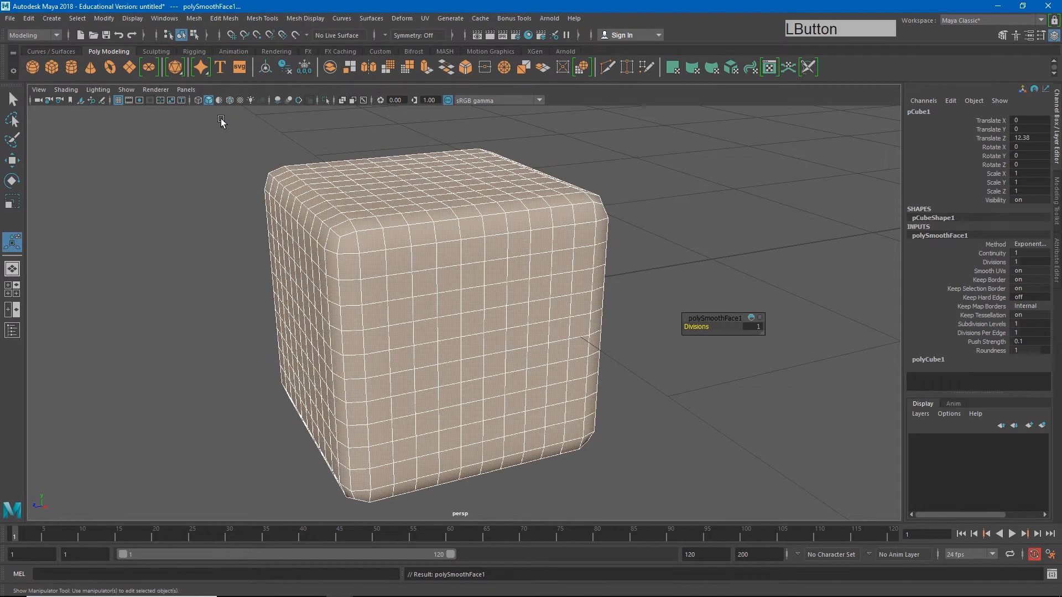
pyautogui.click(651, 157)
pyautogui.click(303, 260)
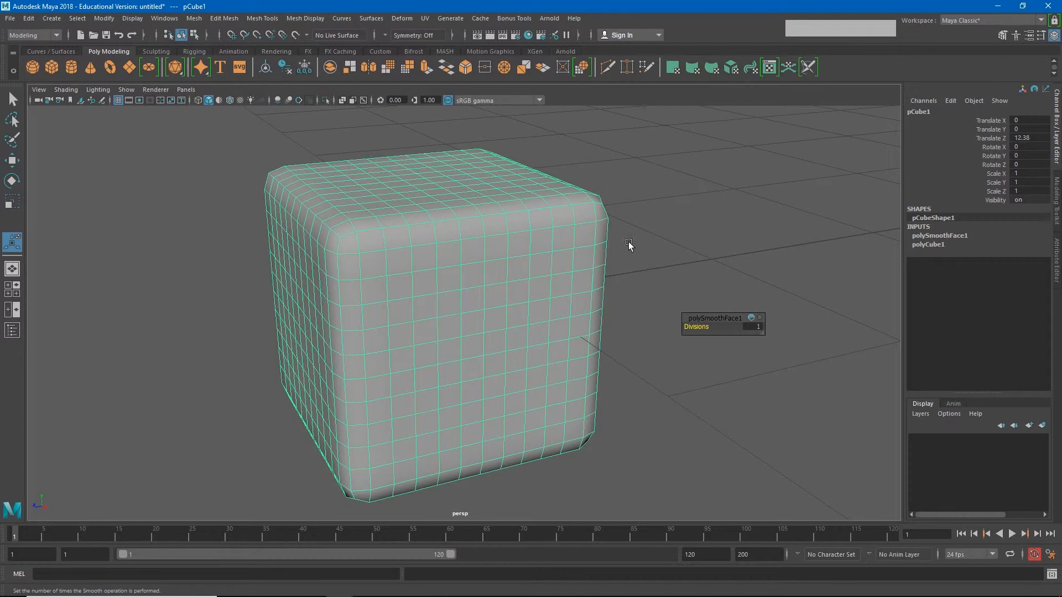
pyautogui.moveTo(696, 326); pyautogui.dragTo(705, 326)
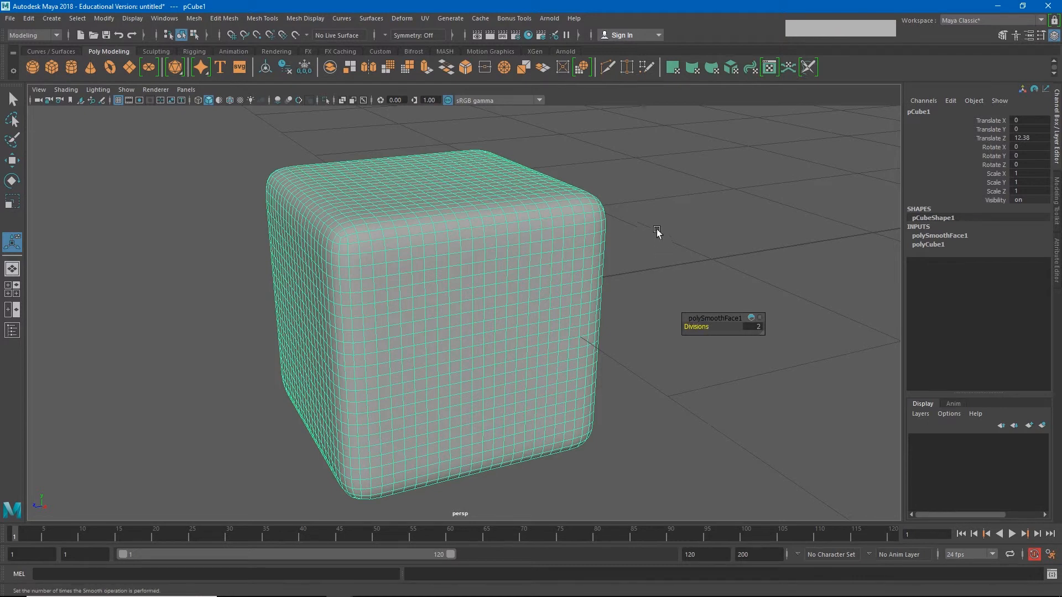
# Examine the smoothed cube's rounded corner and edges up close, comparing the mesh with and without smooth mesh preview
pyautogui.scroll(5, 654, 221)
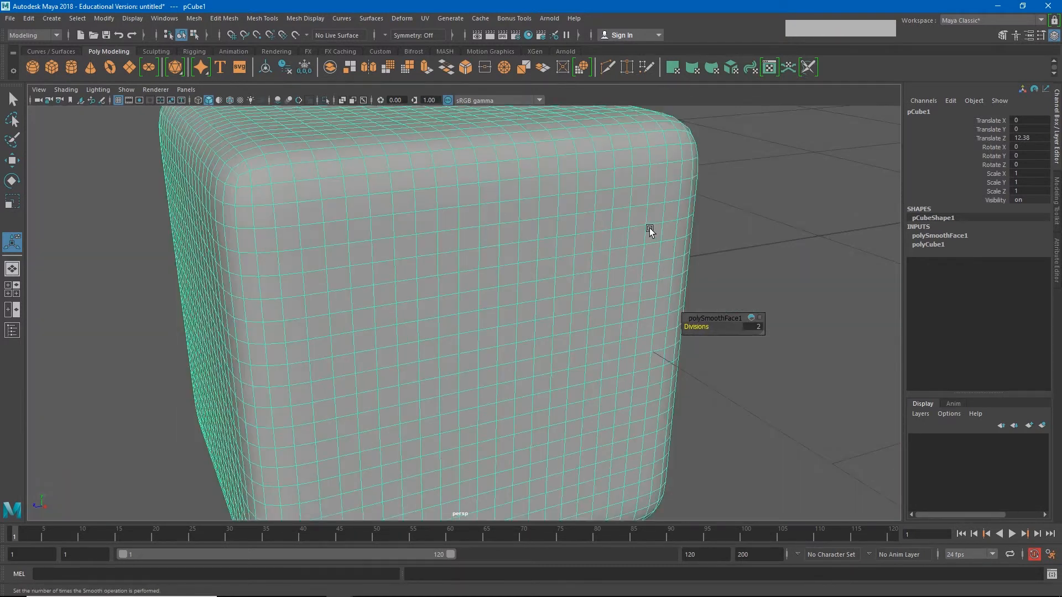
pyautogui.moveTo(650, 230)
pyautogui.keyDown('alt'); pyautogui.mouseDown(button='middle')
pyautogui.moveTo(668, 226)
pyautogui.moveTo(652, 244)
pyautogui.mouseUp(button='middle'); pyautogui.keyUp('alt')
pyautogui.keyDown('alt'); pyautogui.moveTo(652, 244); pyautogui.dragTo(647, 275, button='right'); pyautogui.keyUp('alt')
pyautogui.keyDown('alt'); pyautogui.moveTo(647, 274); pyautogui.dragTo(605, 282, button='middle'); pyautogui.keyUp('alt')
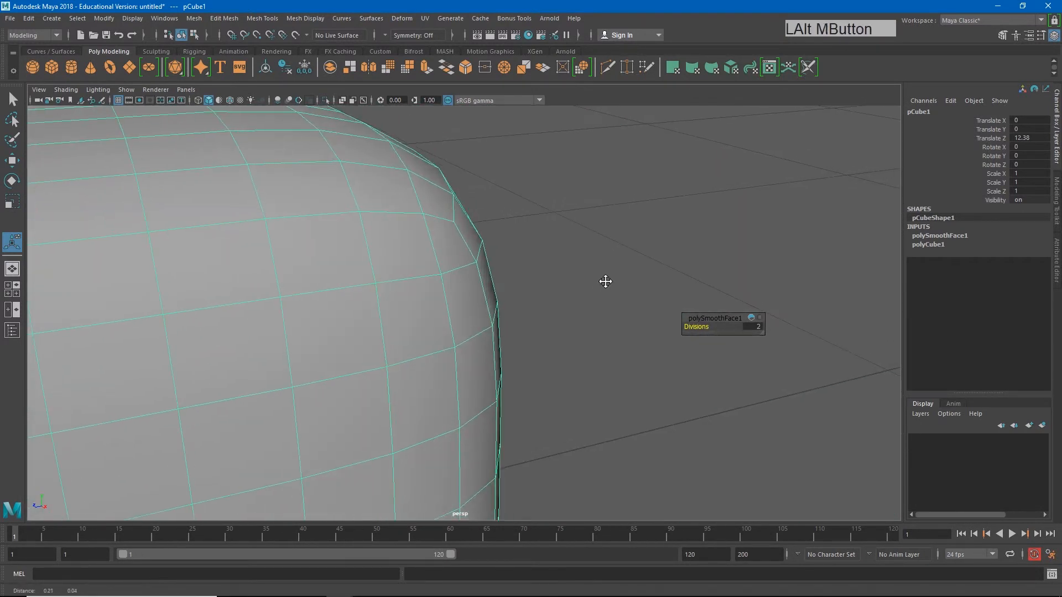
pyautogui.keyDown('alt'); pyautogui.moveTo(486, 268); pyautogui.dragTo(485, 268); pyautogui.keyUp('alt')
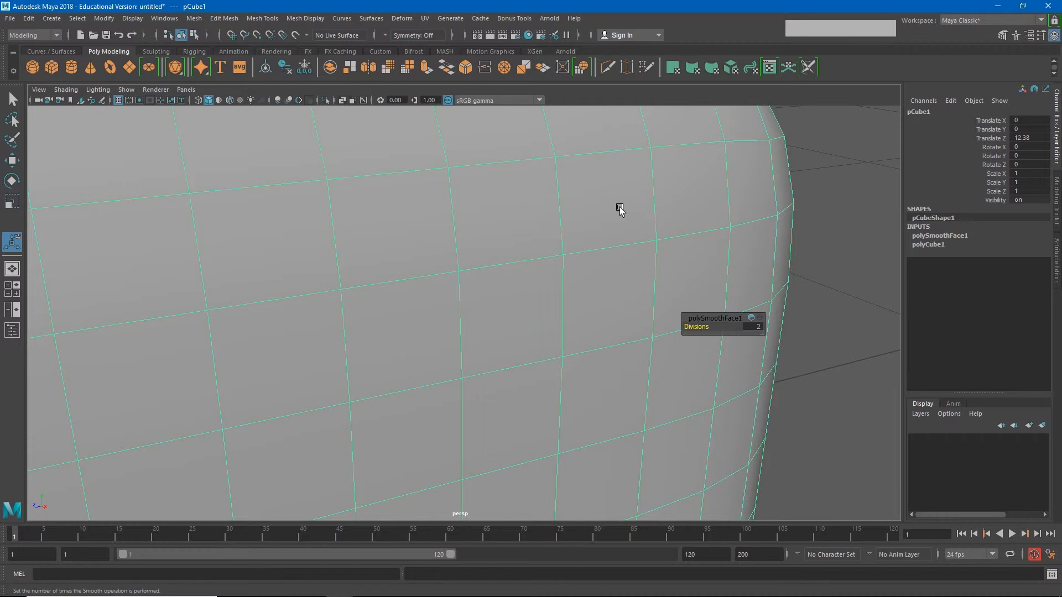
pyautogui.press('3')
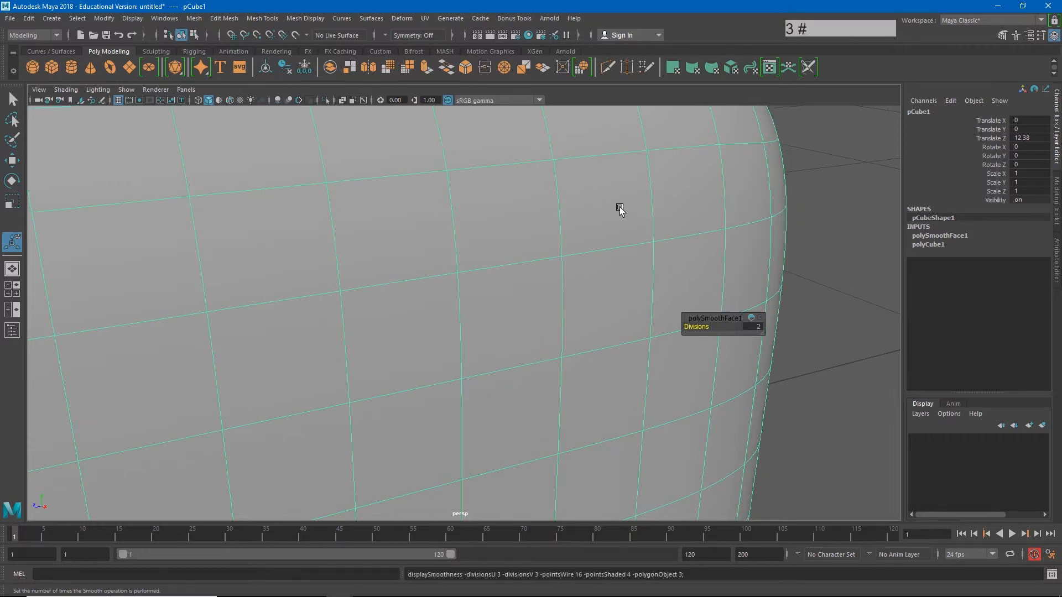
pyautogui.scroll(-5, 785, 180)
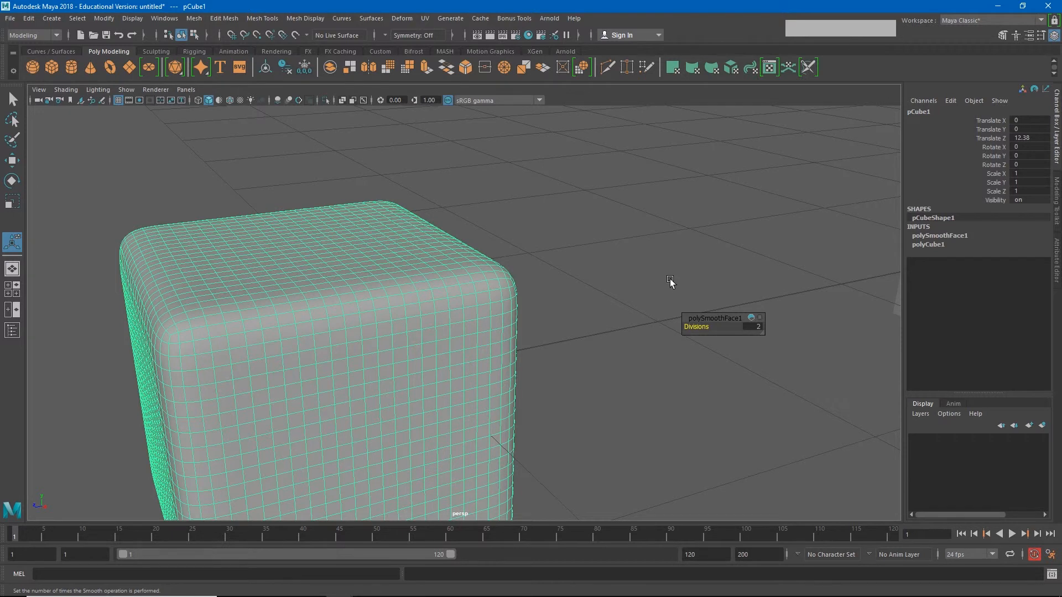
pyautogui.press('1')
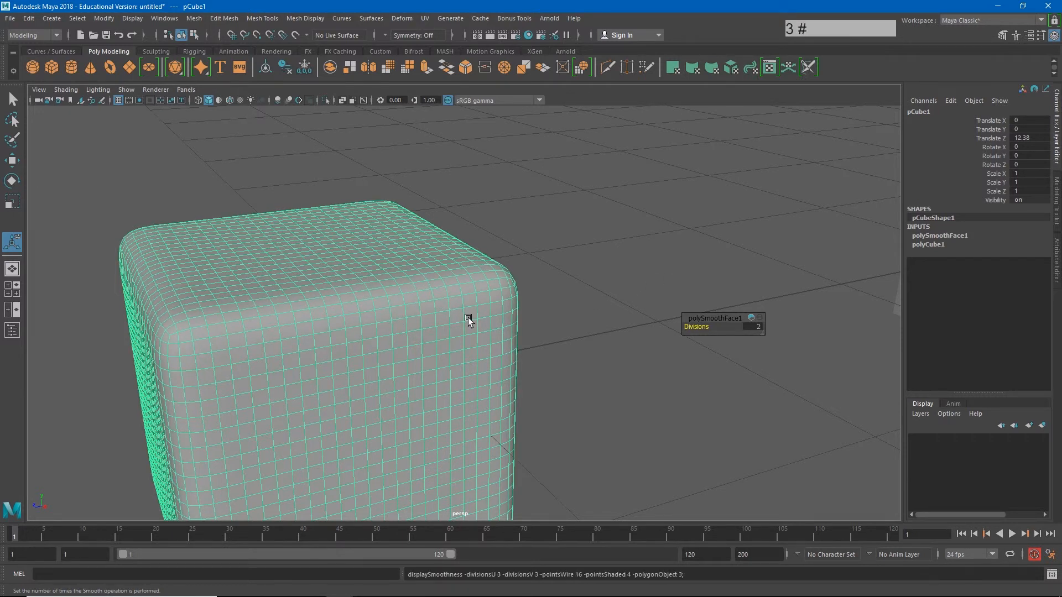
pyautogui.press('3')
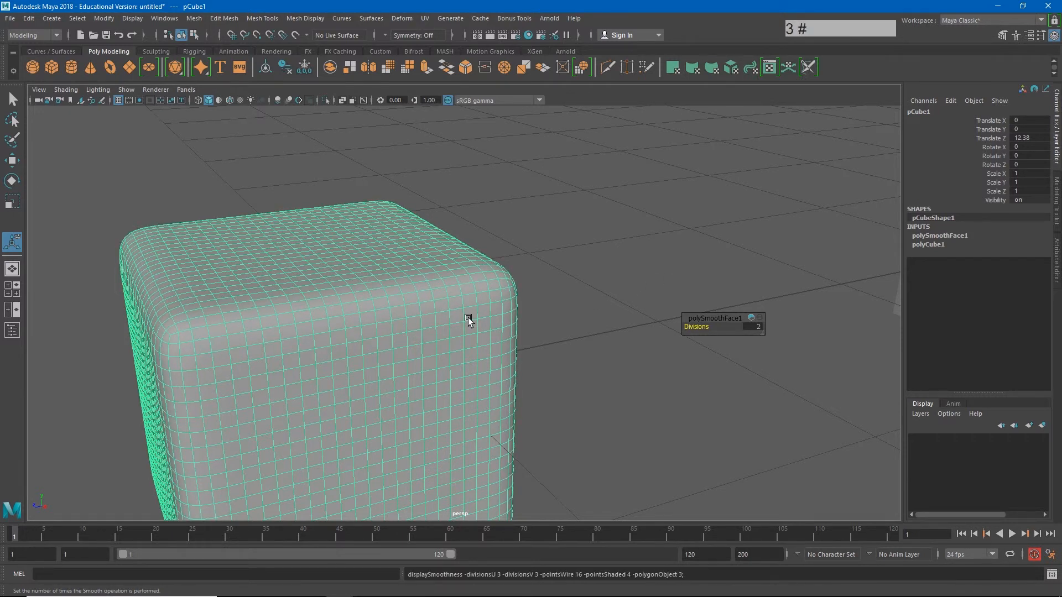
pyautogui.press('1')
pyautogui.press('3')
# Undo the Smooth operation on the near cube to restore its 6-subdivision mesh
pyautogui.moveTo(470, 314); pyautogui.dragTo(566, 273)
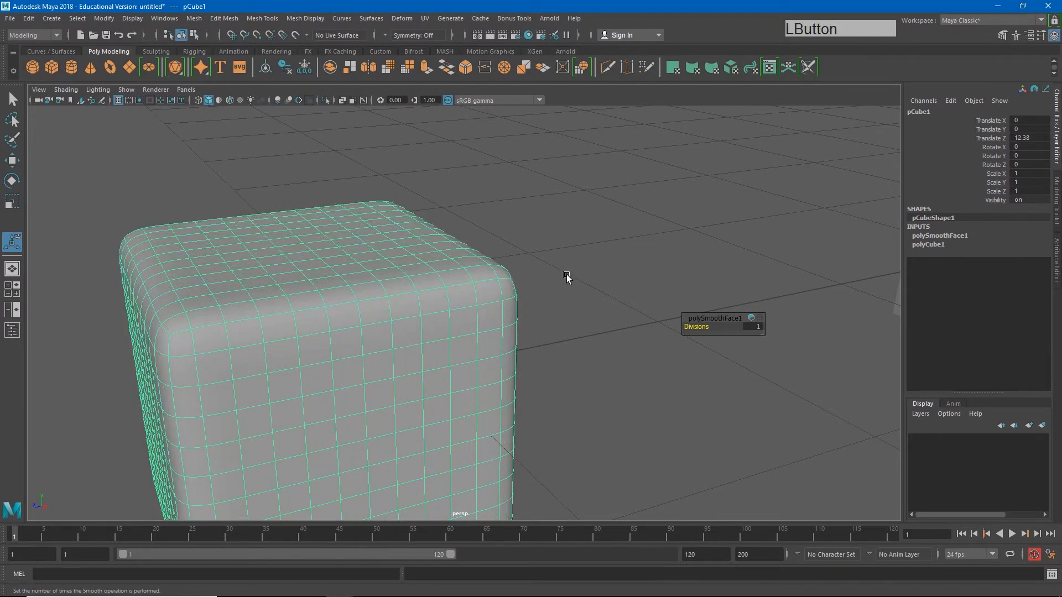
pyautogui.hotkey('ctrl', 'z')
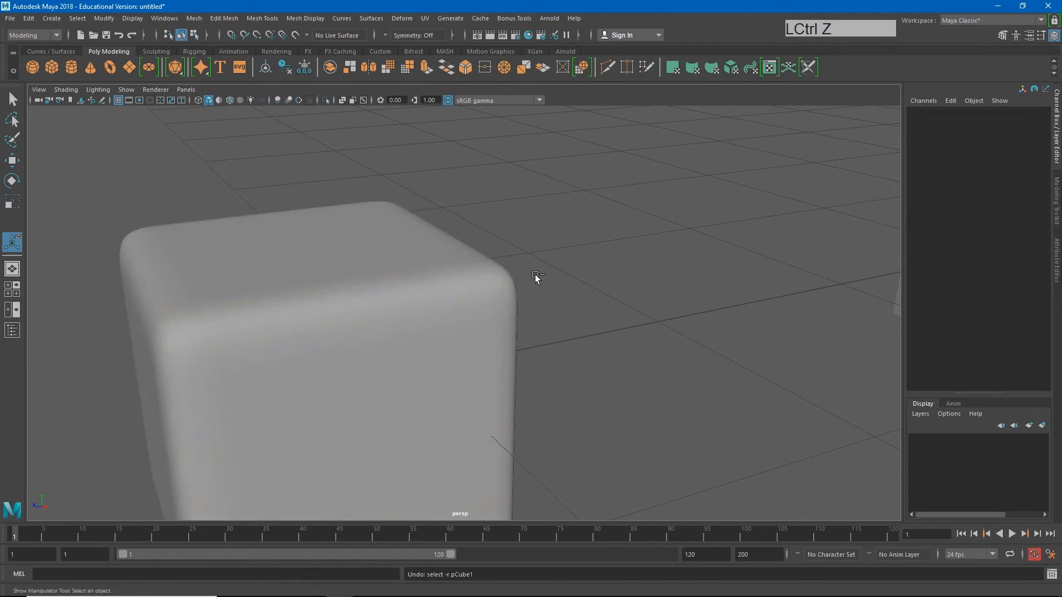
pyautogui.hotkey('ctrl', 'z')
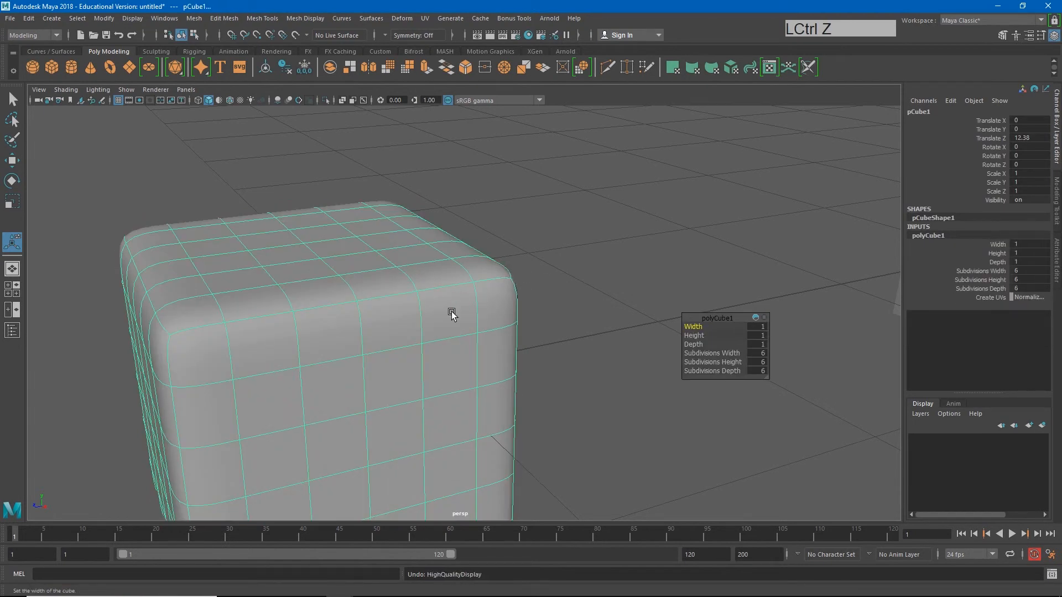
# Show the whole near cube without smoothing and return it to smooth mesh preview
pyautogui.press('1')
pyautogui.keyDown('alt'); pyautogui.moveTo(326, 345); pyautogui.dragTo(387, 336, button='middle'); pyautogui.keyUp('alt')
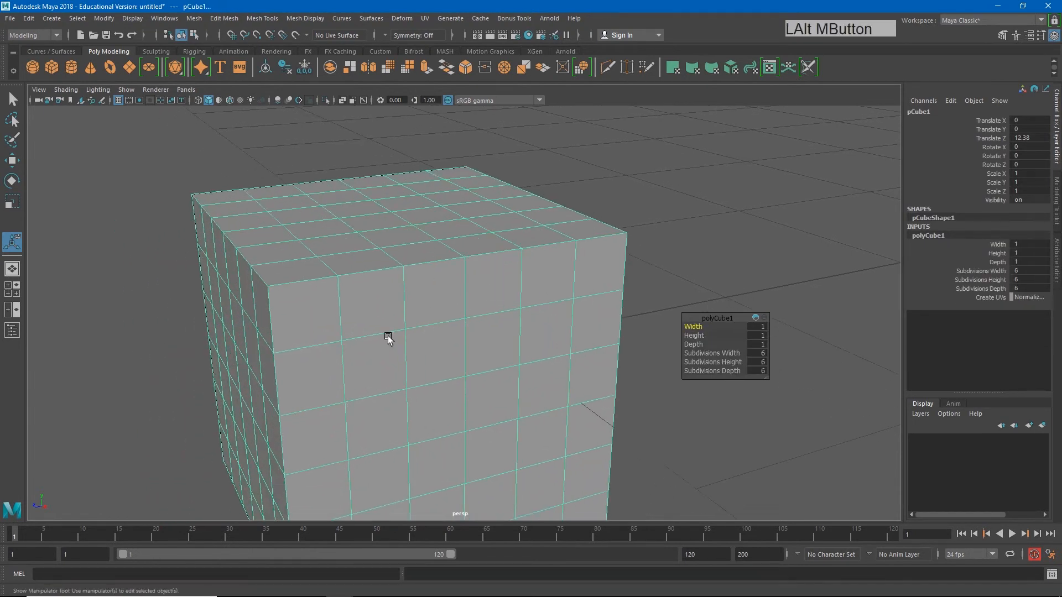
pyautogui.keyDown('alt'); pyautogui.moveTo(387, 336); pyautogui.dragTo(486, 325, button='right'); pyautogui.keyUp('alt')
pyautogui.keyDown('alt'); pyautogui.moveTo(486, 325); pyautogui.dragTo(412, 306, button='middle'); pyautogui.keyUp('alt')
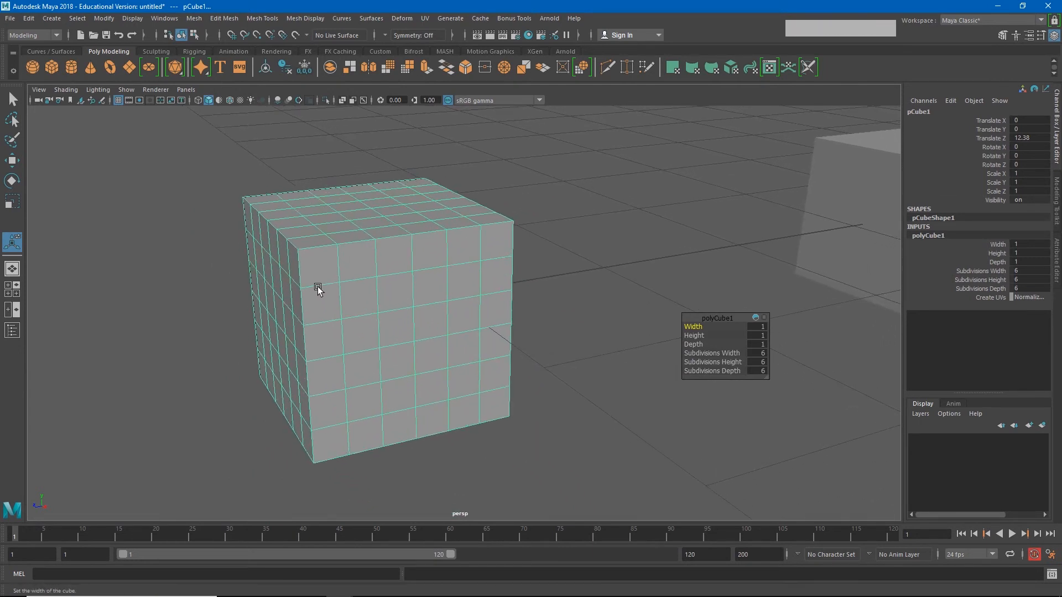
pyautogui.press('3')
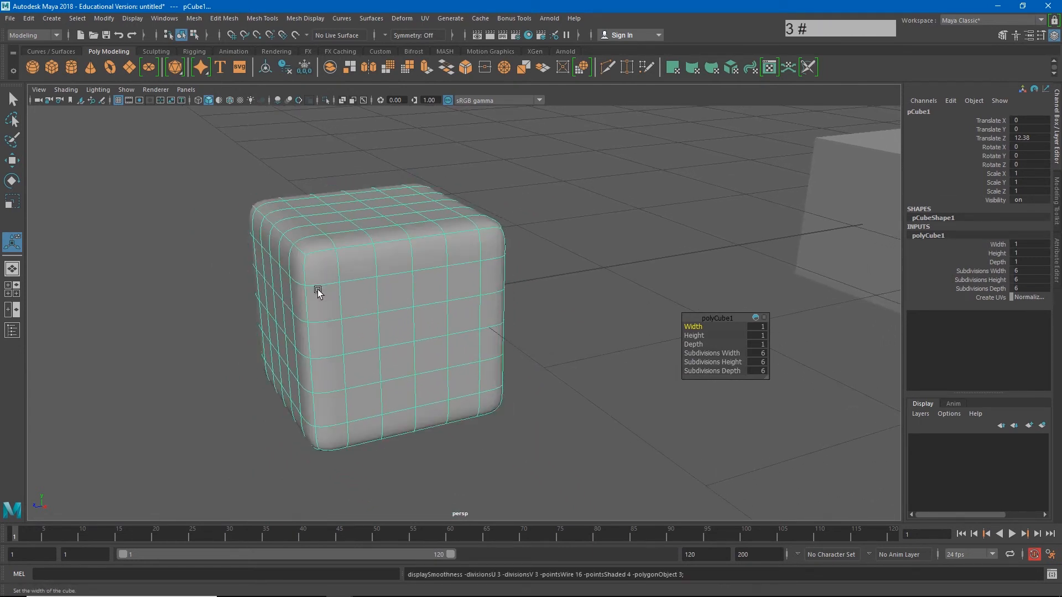
# Convert the near cube's smooth mesh preview to polygons and reselect the cube
pyautogui.click(104, 19)
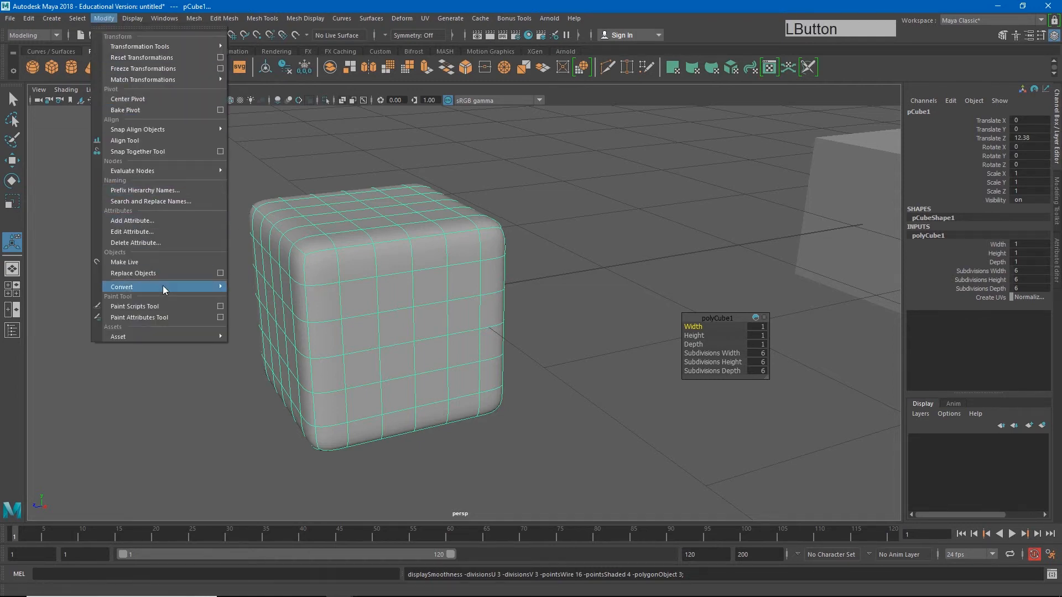
pyautogui.moveTo(162, 286)
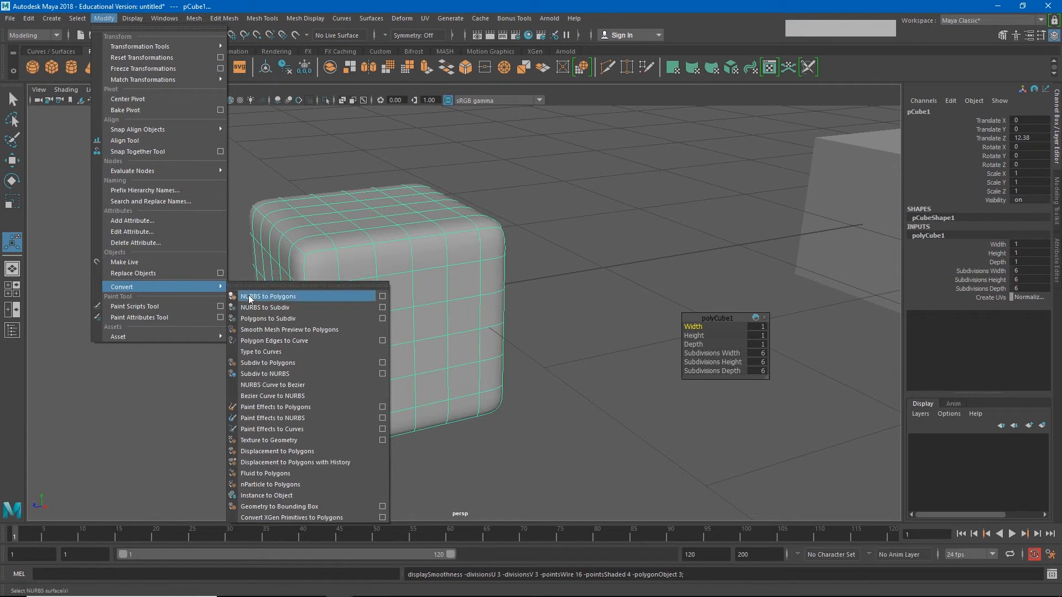
pyautogui.click(261, 332)
pyautogui.click(506, 216)
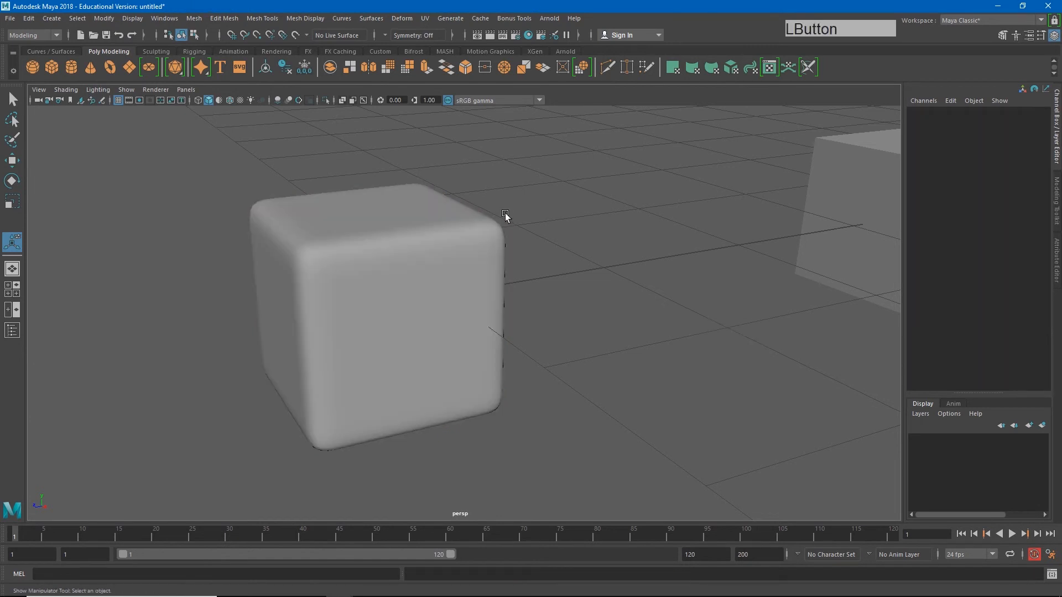
pyautogui.click(405, 244)
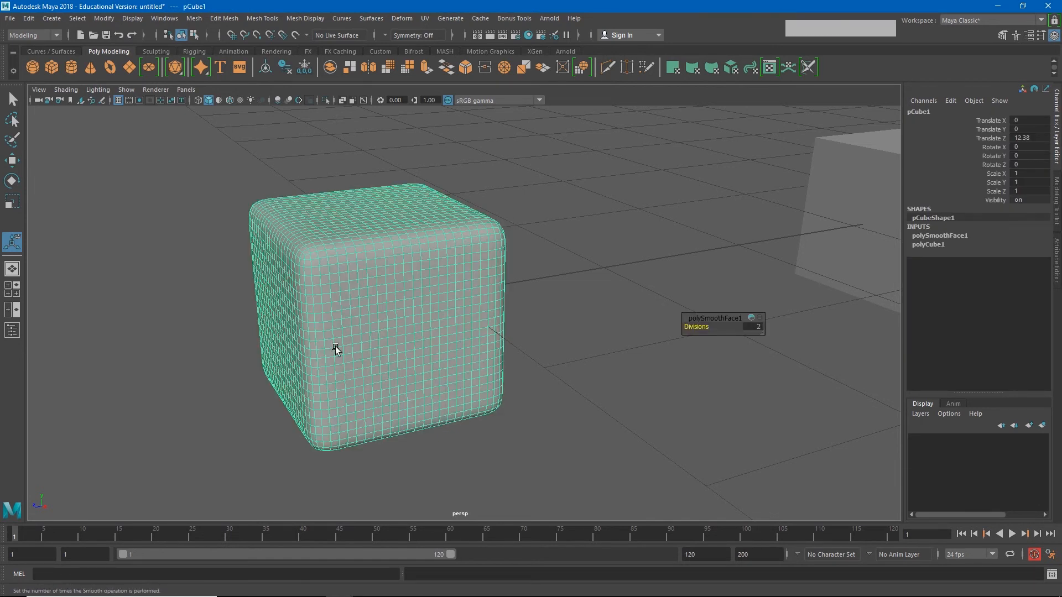
# Examine the converted cube's dense polygon mesh by deselecting and reselecting it
pyautogui.click(521, 305)
pyautogui.click(467, 308)
pyautogui.keyDown('alt'); pyautogui.moveTo(502, 300); pyautogui.dragTo(427, 289); pyautogui.keyUp('alt')
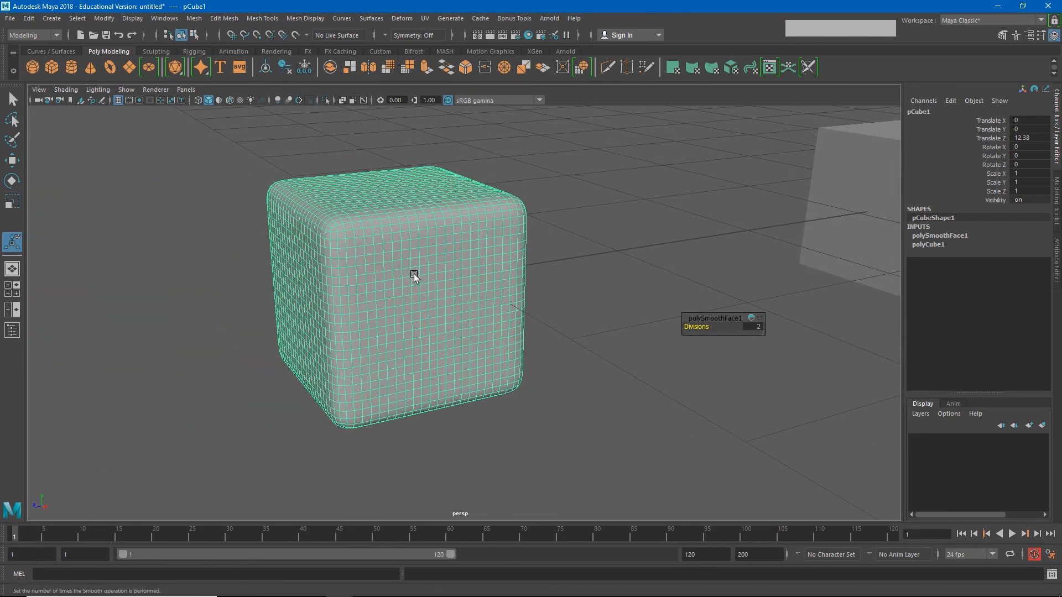
pyautogui.click(546, 281)
pyautogui.click(500, 290)
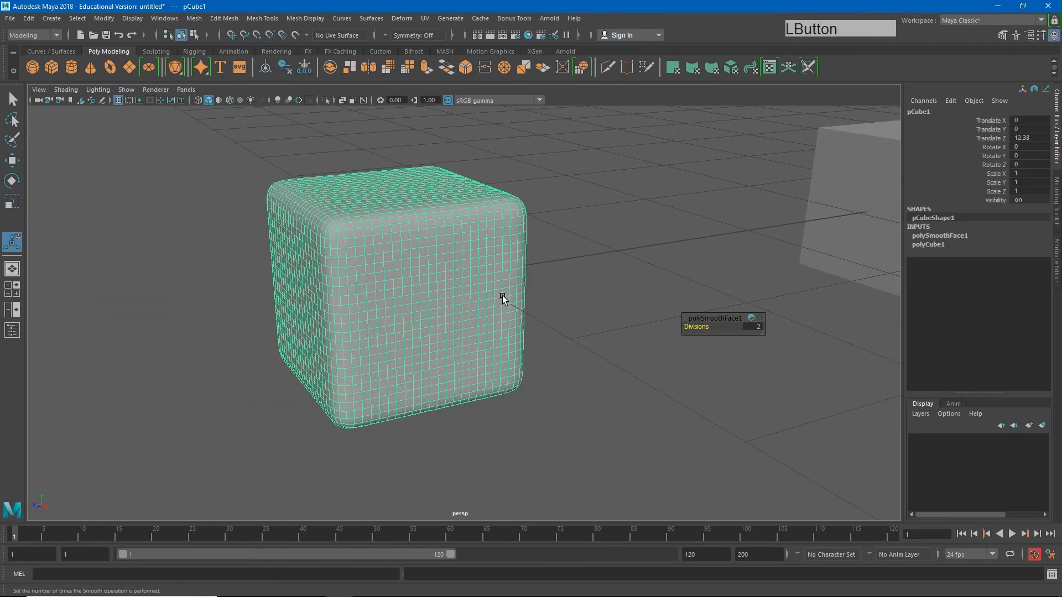